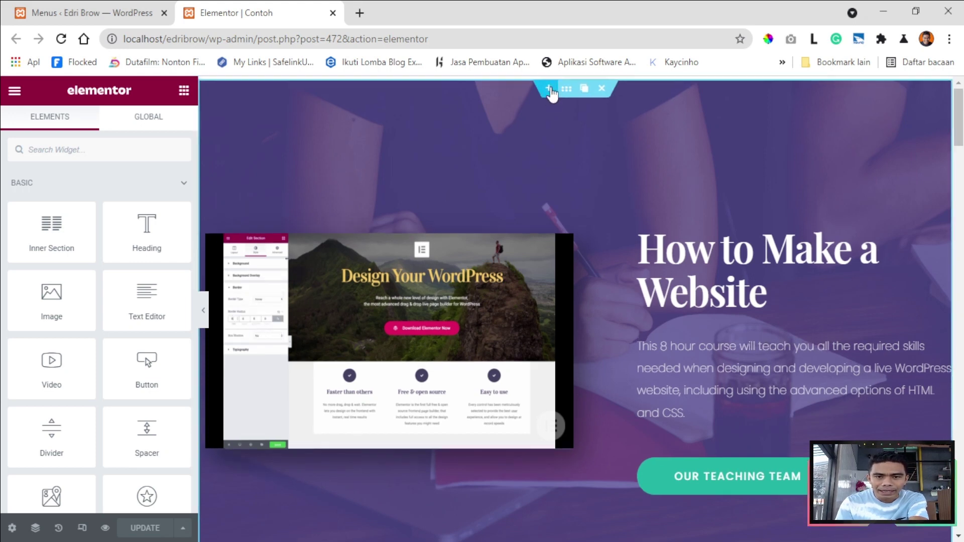
Add an empty single-column section above the hero section and update the page.
{"action": "left_click", "coordinate": [549, 87]}
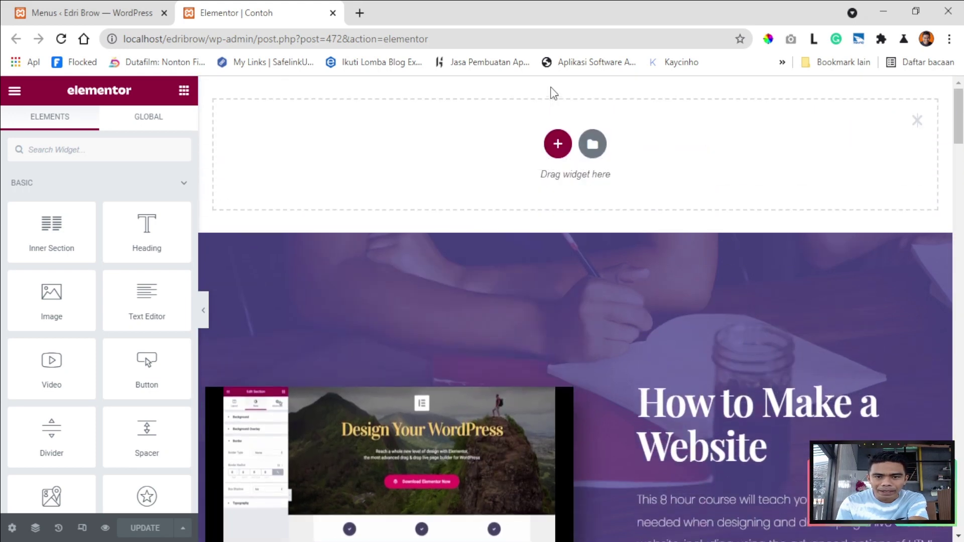
{"action": "left_click", "coordinate": [549, 150]}
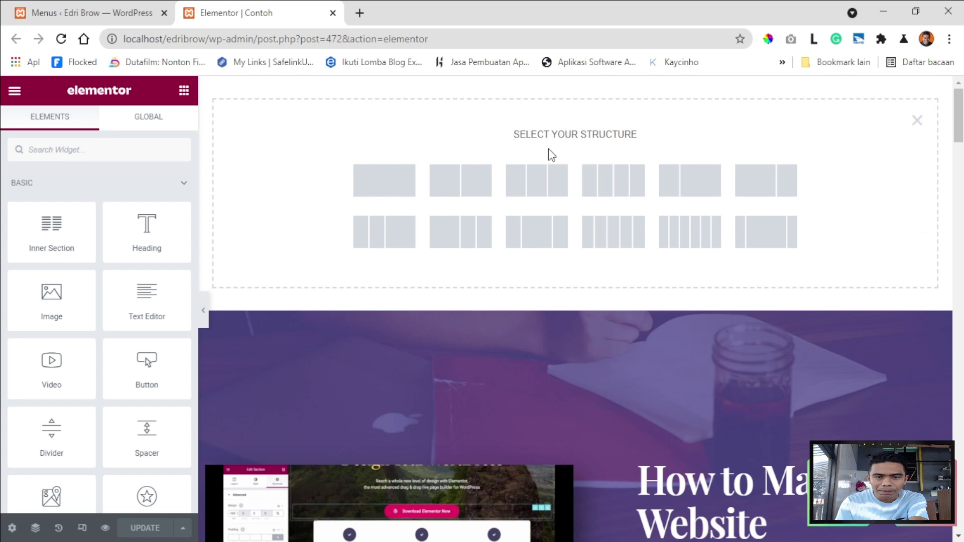
{"action": "left_click", "coordinate": [398, 185]}
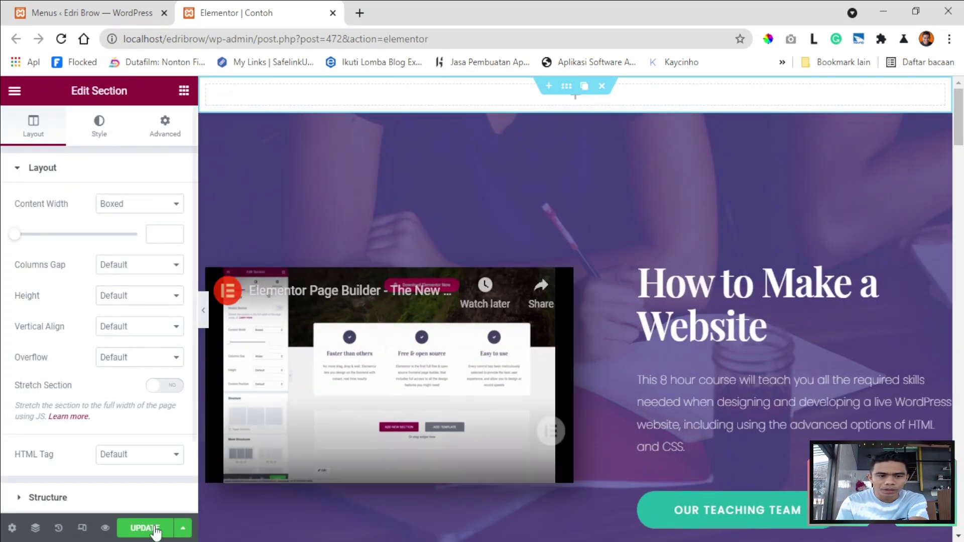
{"action": "left_click", "coordinate": [147, 532]}
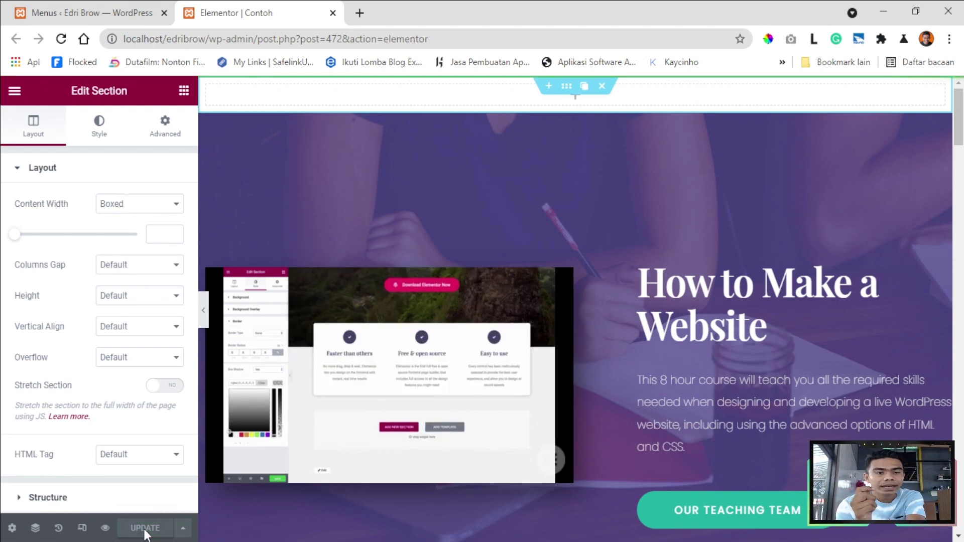
Switch to the WordPress Menus page and check the name and structure of the achorlink menu.
{"action": "left_click", "coordinate": [82, 15]}
{"action": "scroll", "coordinate": [95, 275], "scroll_direction": "down", "scroll_amount": 3}
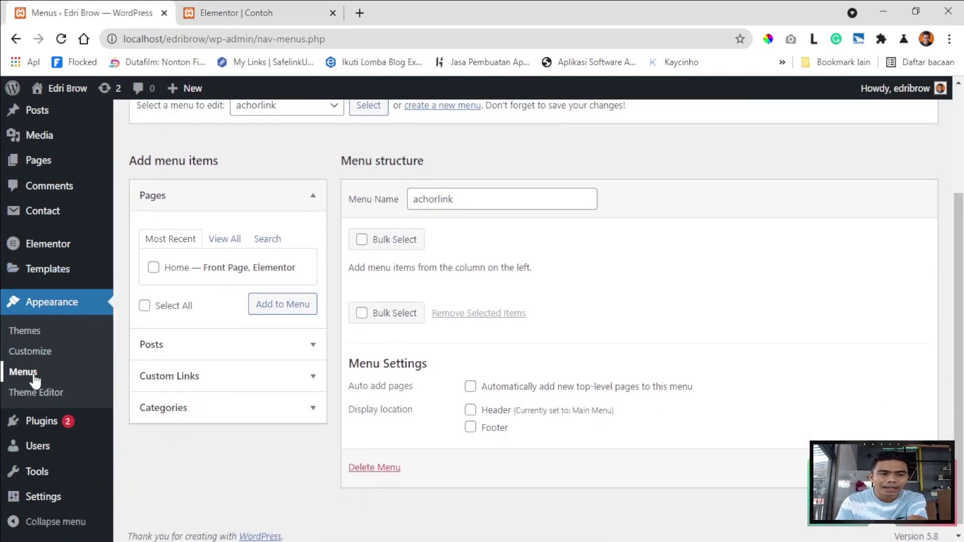
{"action": "scroll", "coordinate": [435, 274], "scroll_direction": "up", "scroll_amount": 2}
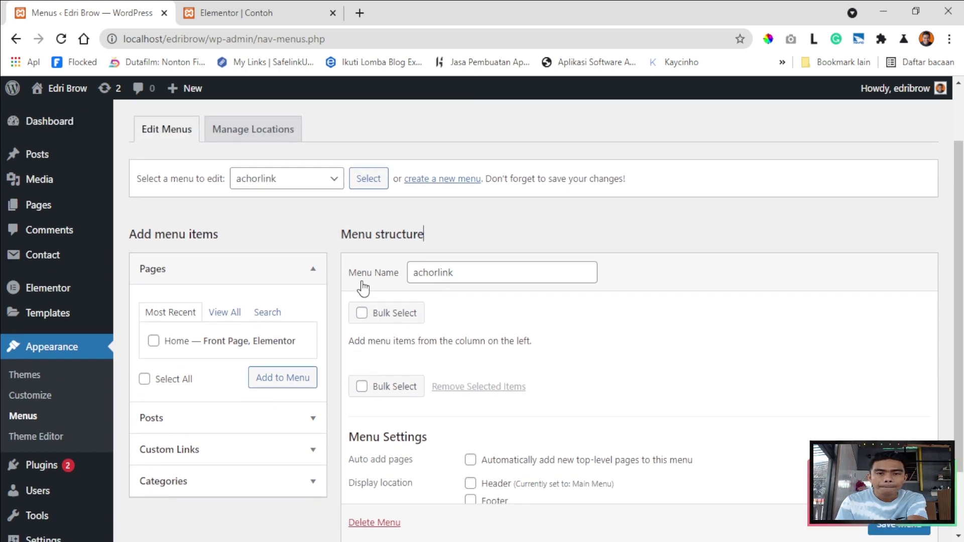
{"action": "left_click_drag", "start_coordinate": [495, 271], "coordinate": [417, 271]}
{"action": "left_click", "coordinate": [634, 313]}
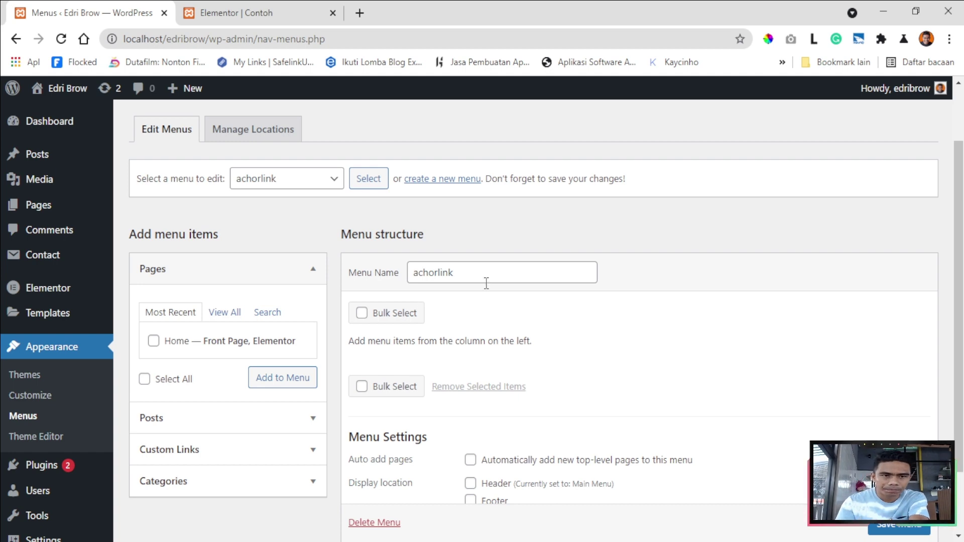
Return to the Elementor editor, show the Navigator and rename the new empty section as Nv.
{"action": "left_click", "coordinate": [257, 13]}
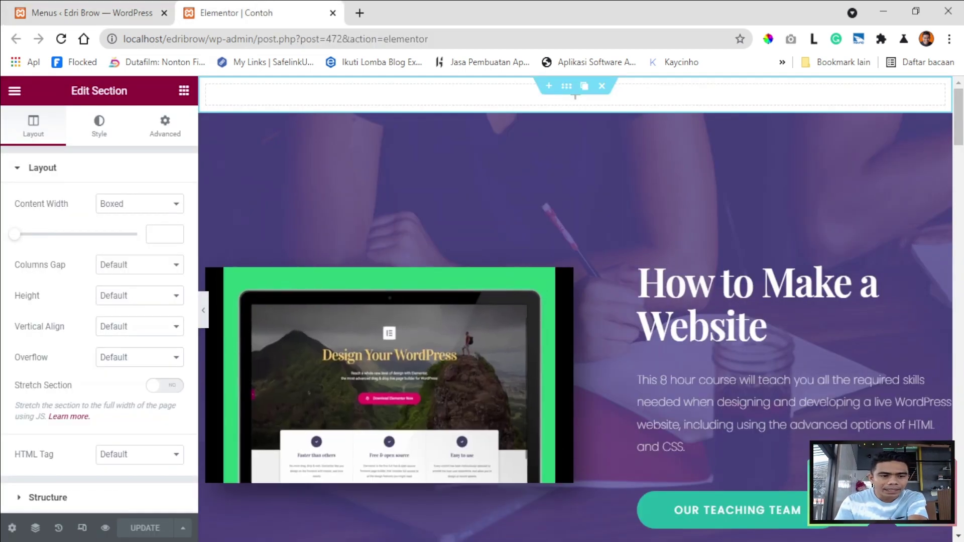
{"action": "left_click", "coordinate": [35, 528]}
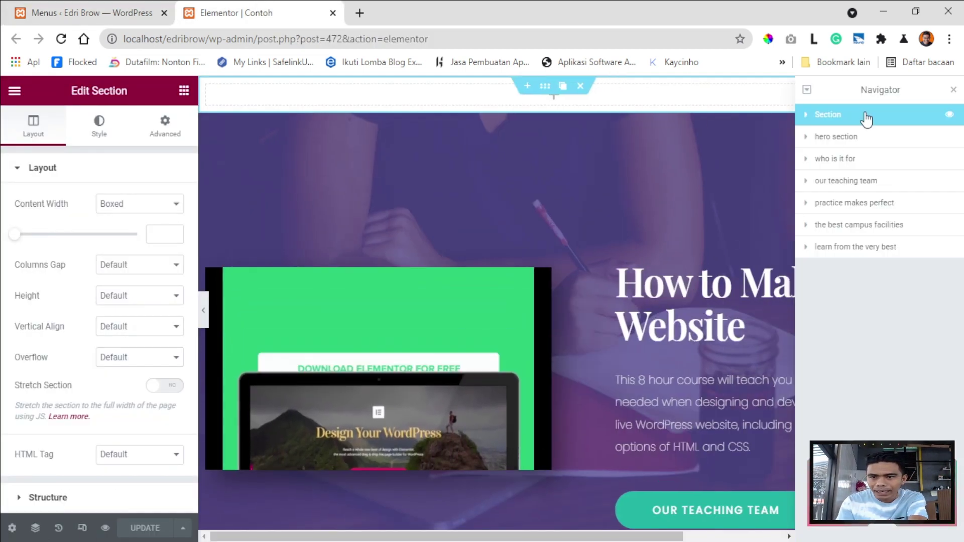
{"action": "double_click", "coordinate": [829, 115]}
{"action": "type", "text": "Nv"}
{"action": "key", "text": "Return"}
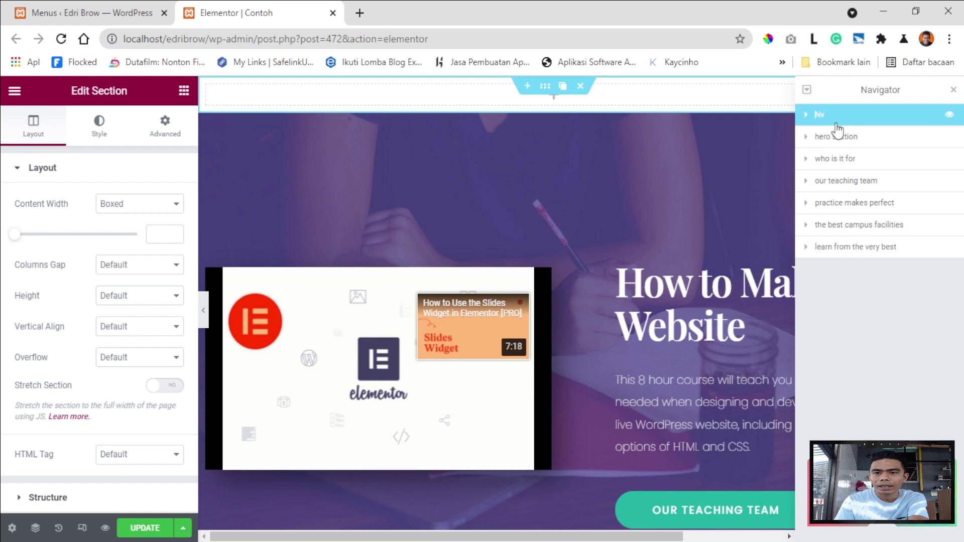
Rename the "hero section" entry in the Navigator as hero.
{"action": "left_click", "coordinate": [847, 144]}
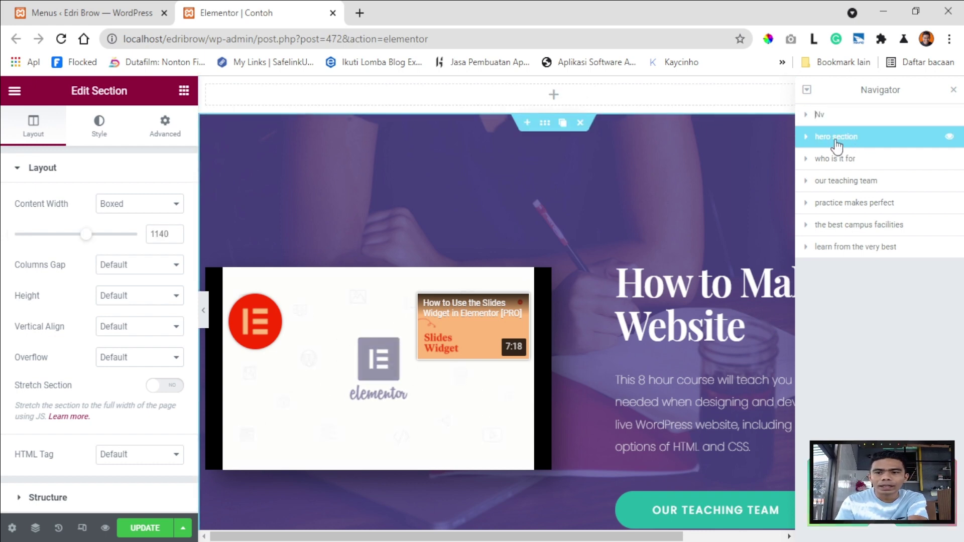
{"action": "double_click", "coordinate": [837, 141]}
{"action": "type", "text": "he"}
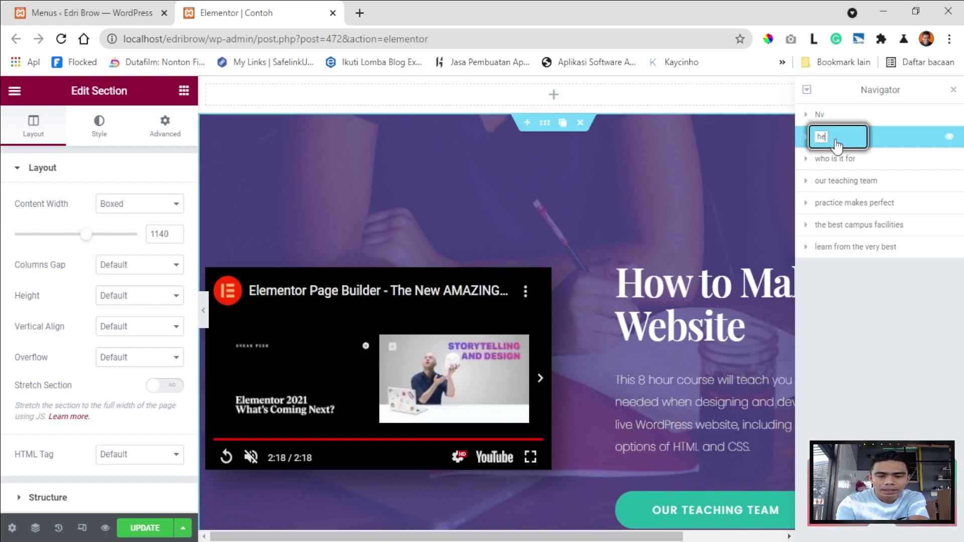
{"action": "type", "text": "ro"}
{"action": "key", "text": "Return"}
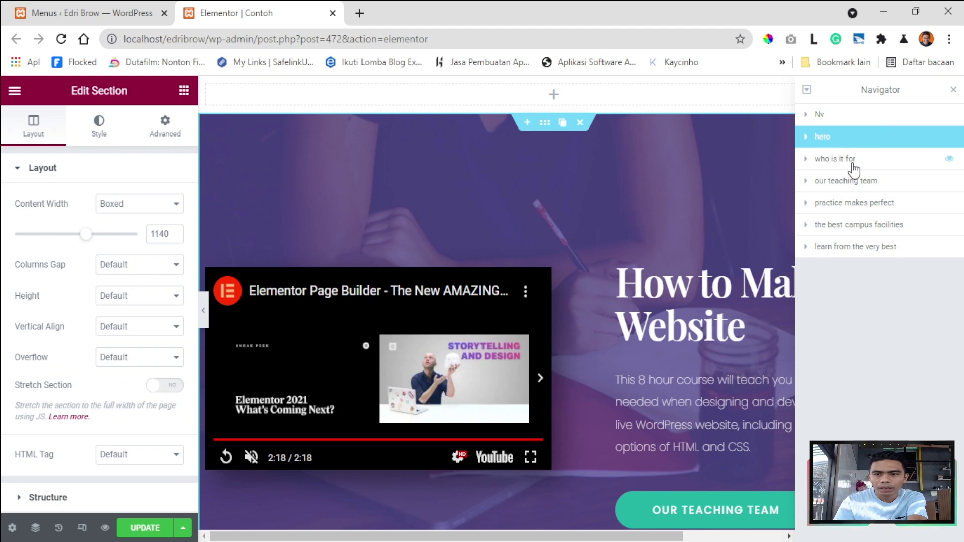
Rename the "who is it for" section in the Navigator as About.
{"action": "left_click", "coordinate": [853, 165]}
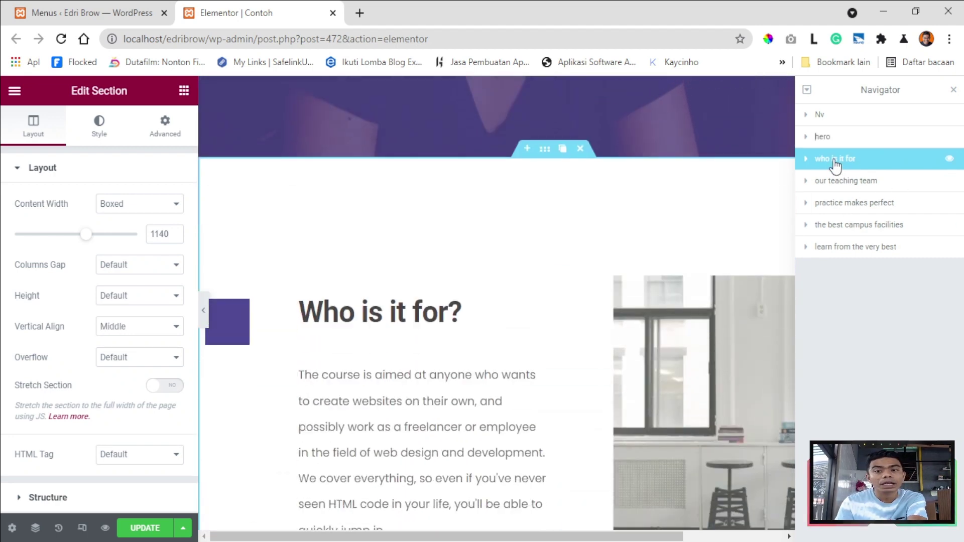
{"action": "double_click", "coordinate": [835, 159]}
{"action": "type", "text": "About"}
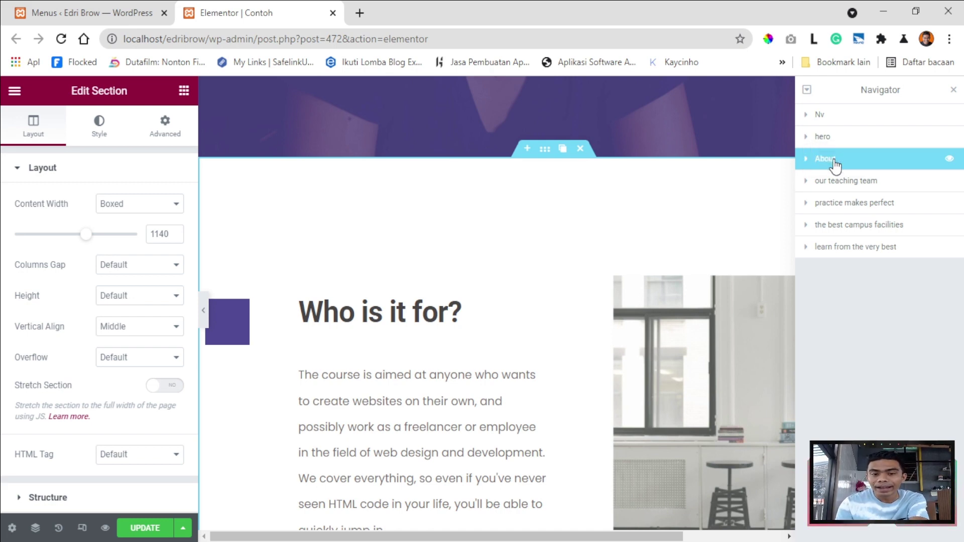
Rename the "our teaching team" section in the Navigator as team.
{"action": "left_click", "coordinate": [854, 184]}
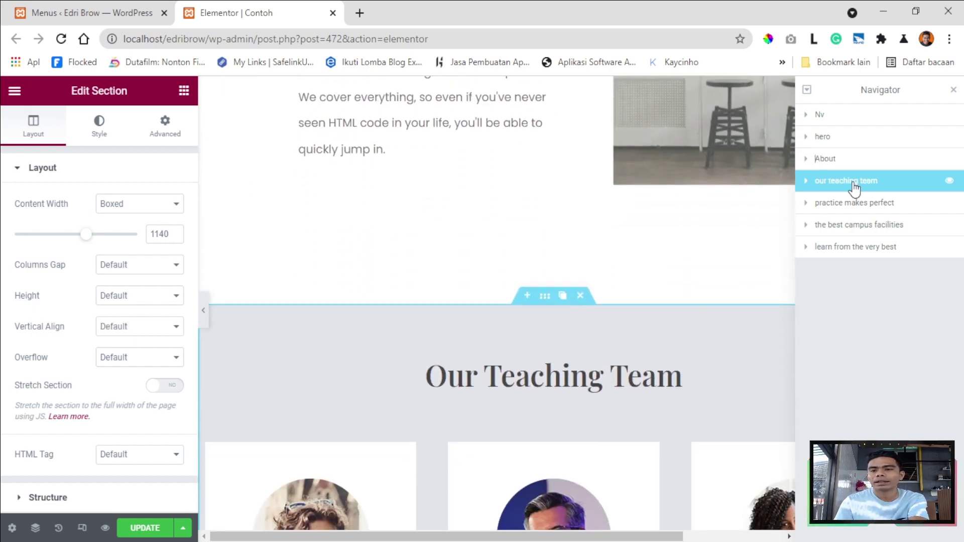
{"action": "double_click", "coordinate": [854, 184]}
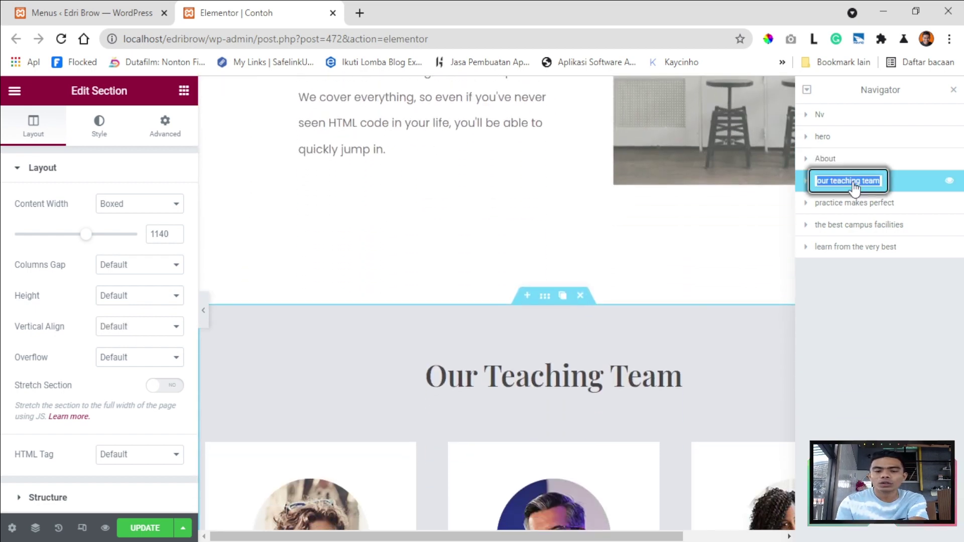
{"action": "type", "text": "team"}
{"action": "key", "text": "Return"}
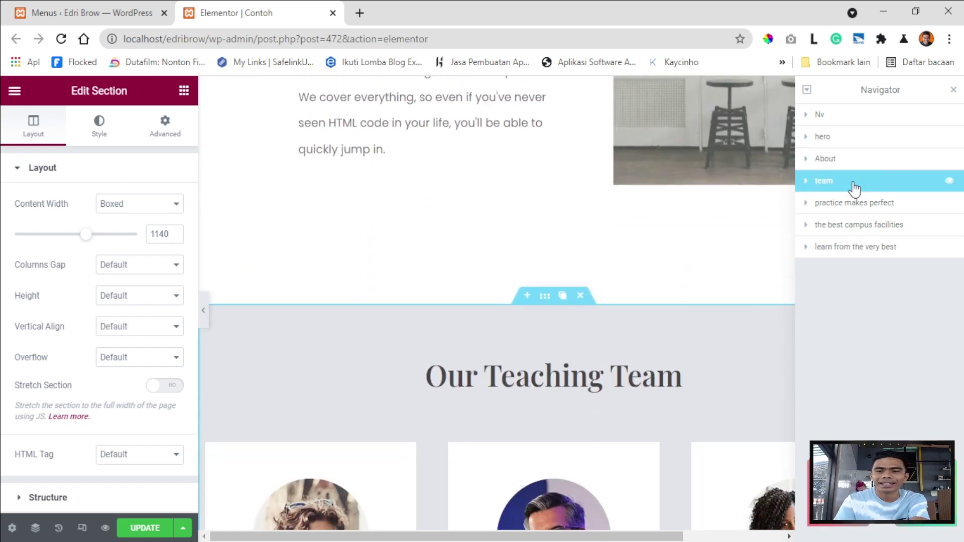
Rename the "practice makes perfect" section in the Navigator as service.
{"action": "left_click", "coordinate": [862, 203]}
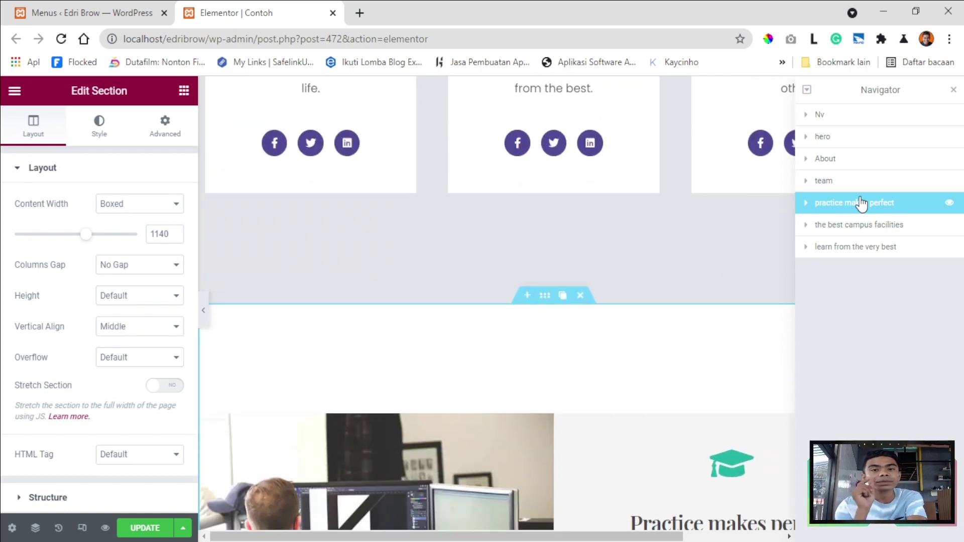
{"action": "double_click", "coordinate": [835, 206]}
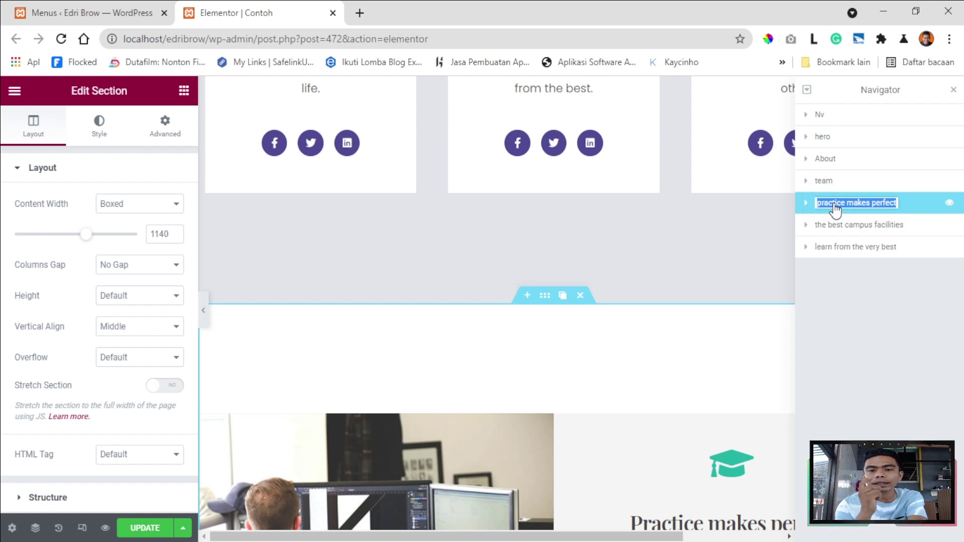
{"action": "type", "text": "service"}
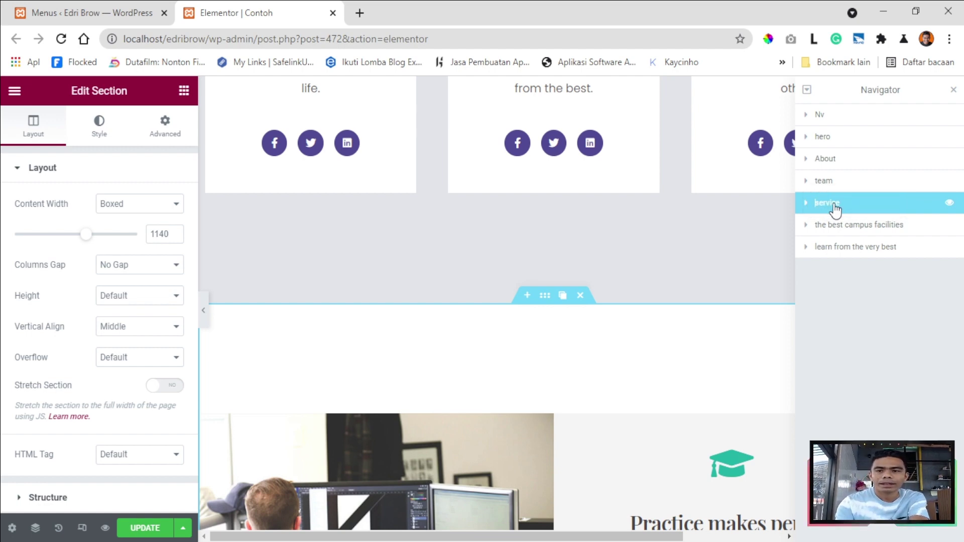
Rename the "learn from the very best" section in the Navigator as contact.
{"action": "left_click", "coordinate": [836, 226]}
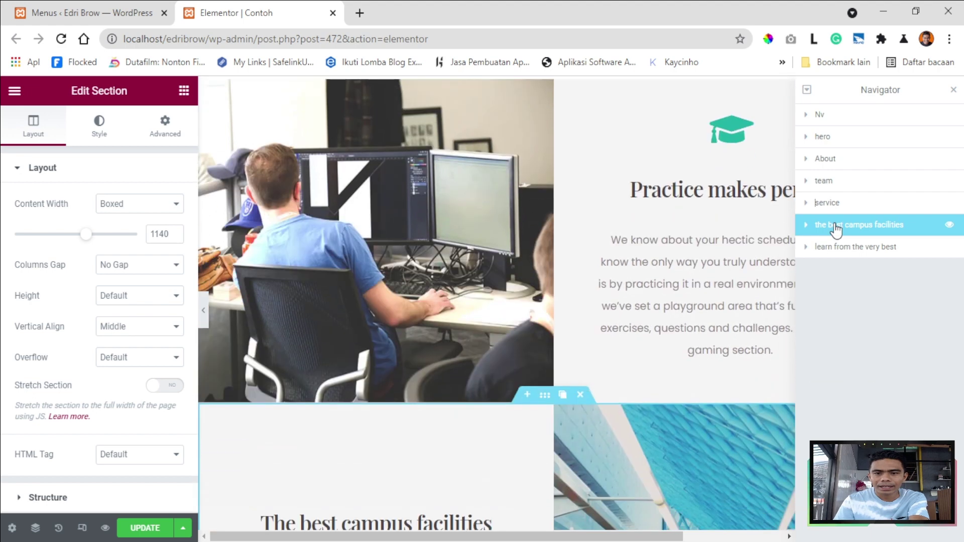
{"action": "scroll", "coordinate": [659, 271], "scroll_direction": "down", "scroll_amount": 8}
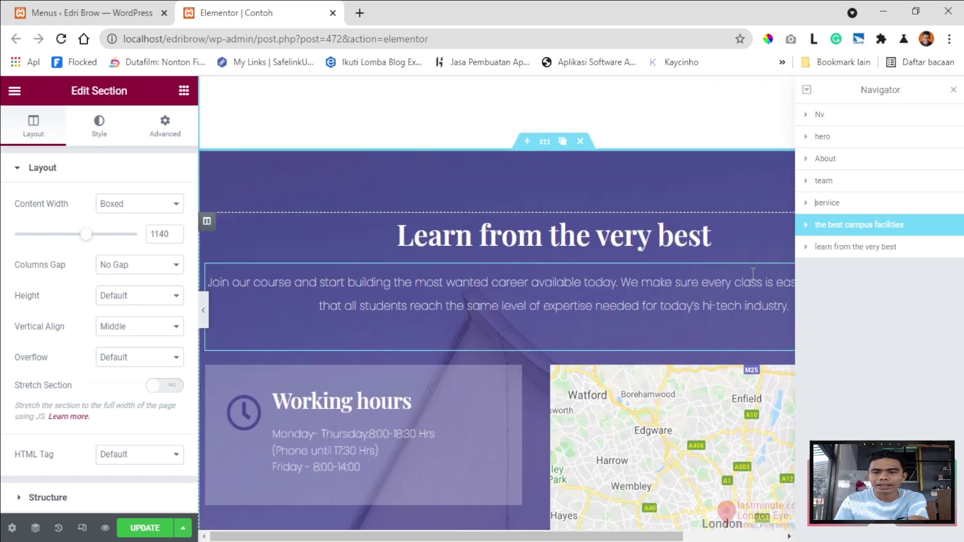
{"action": "left_click", "coordinate": [856, 248]}
{"action": "double_click", "coordinate": [855, 253]}
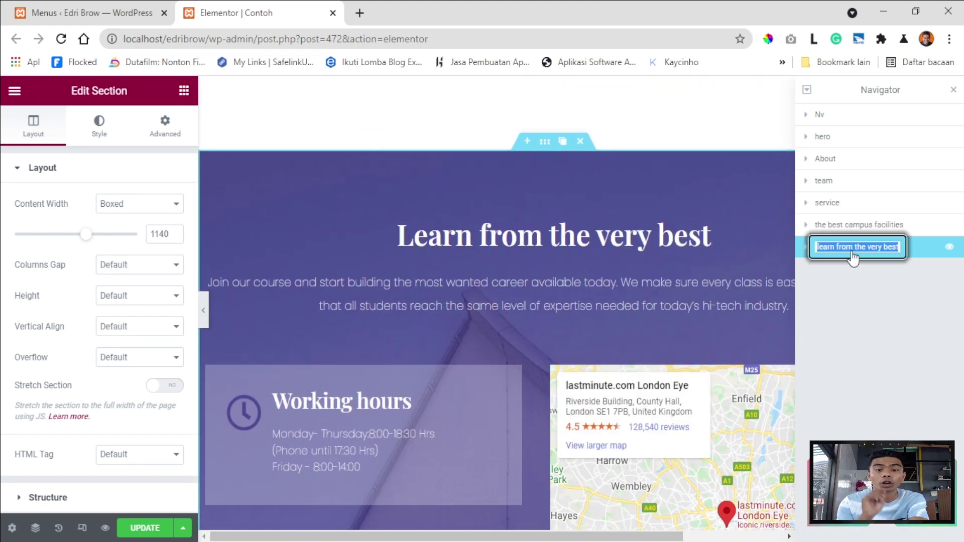
{"action": "type", "text": "contact"}
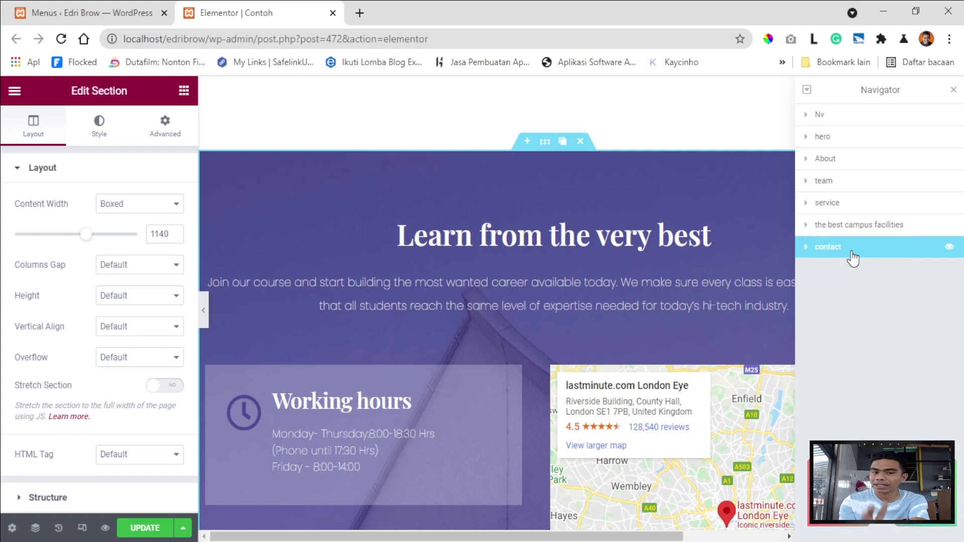
Undock the Navigator so that it floats over the page canvas.
{"action": "scroll", "coordinate": [339, 230], "scroll_direction": "up", "scroll_amount": 15}
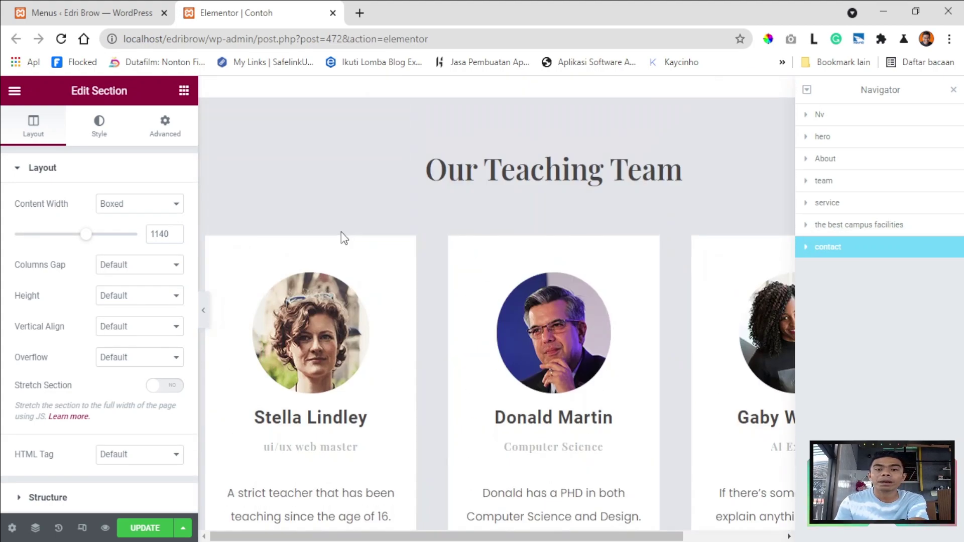
{"action": "scroll", "coordinate": [340, 230], "scroll_direction": "up", "scroll_amount": 4}
{"action": "scroll", "coordinate": [339, 230], "scroll_direction": "down", "scroll_amount": 10}
{"action": "scroll", "coordinate": [452, 236], "scroll_direction": "up", "scroll_amount": 12}
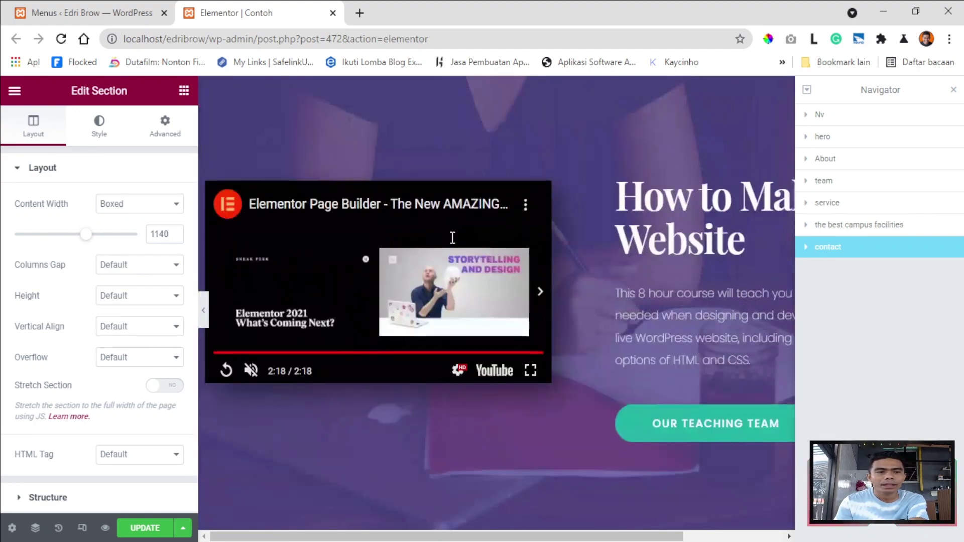
{"action": "scroll", "coordinate": [451, 235], "scroll_direction": "up", "scroll_amount": 1}
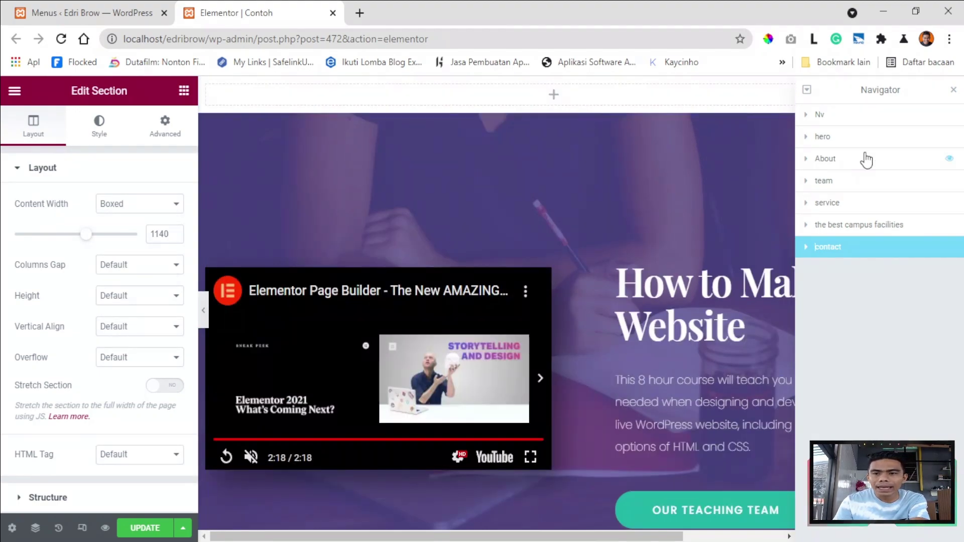
{"action": "left_click_drag", "start_coordinate": [933, 95], "coordinate": [913, 115]}
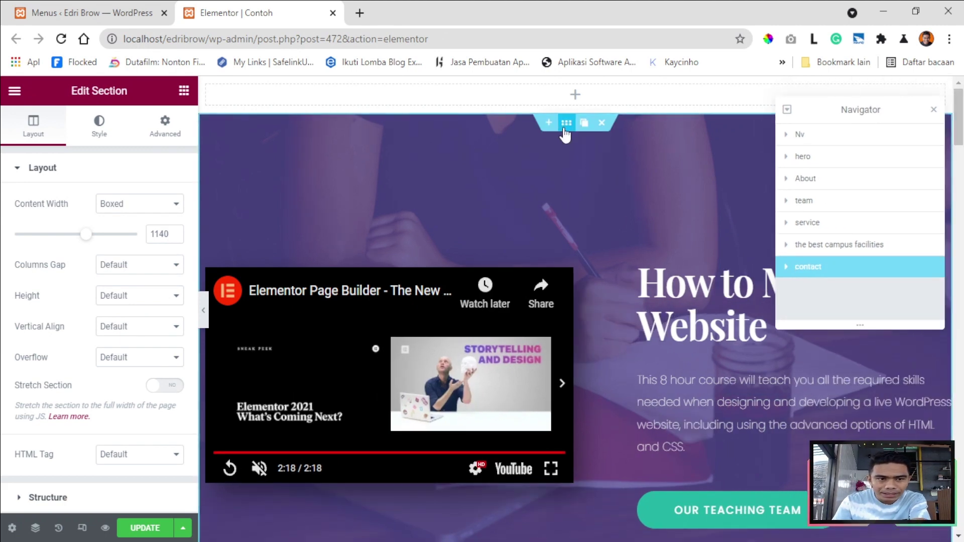
Set the hero section's CSS ID to hero in its advanced settings.
{"action": "left_click", "coordinate": [565, 130]}
{"action": "left_click", "coordinate": [159, 130]}
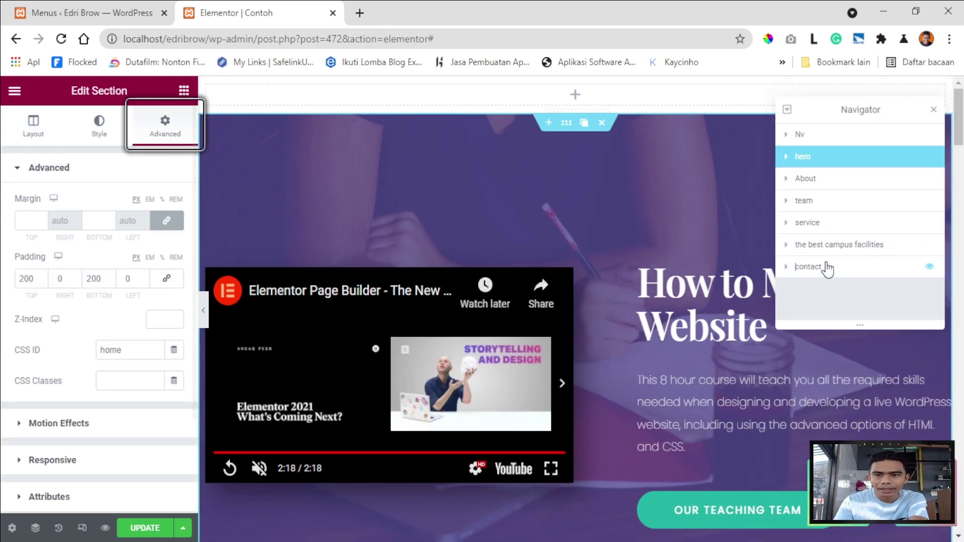
{"action": "left_click", "coordinate": [137, 350]}
{"action": "type", "text": "her"}
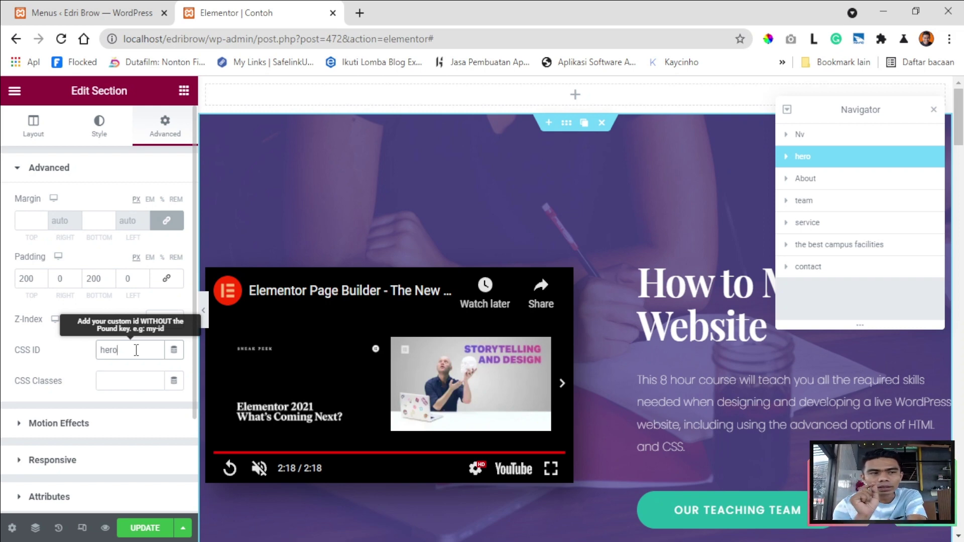
Check the About section's CSS ID in its advanced settings.
{"action": "left_click", "coordinate": [818, 182]}
{"action": "left_click", "coordinate": [168, 125]}
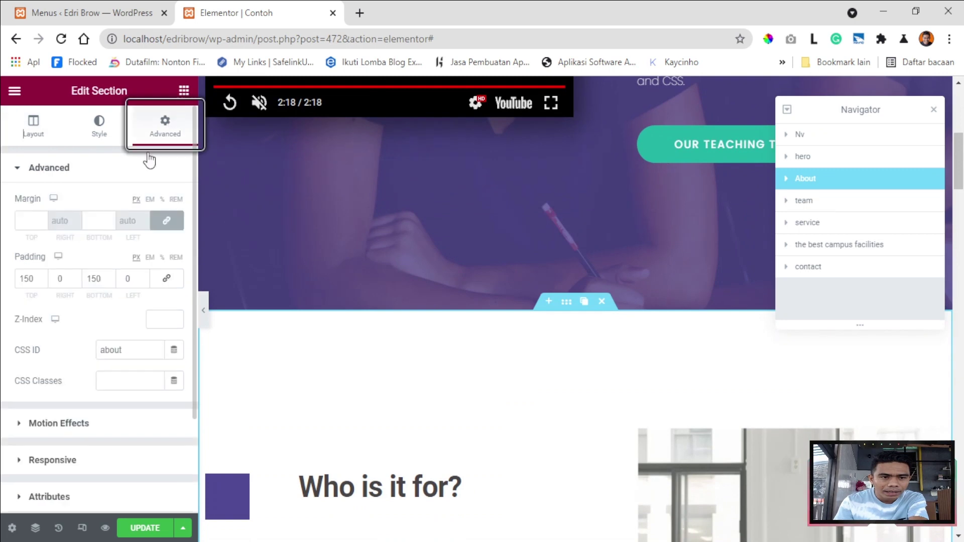
{"action": "double_click", "coordinate": [134, 351]}
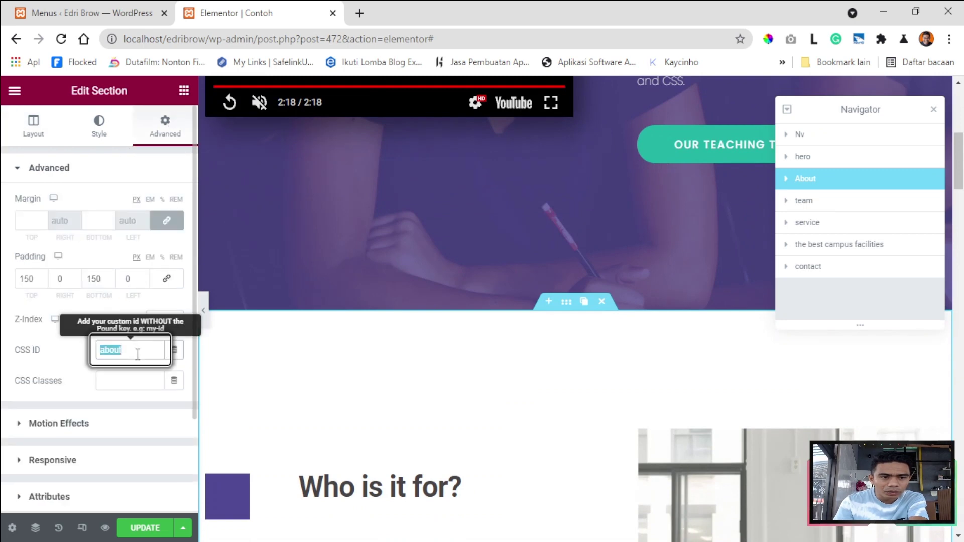
Check the team section's CSS ID in its advanced settings.
{"action": "left_click", "coordinate": [829, 204]}
{"action": "left_click", "coordinate": [165, 126]}
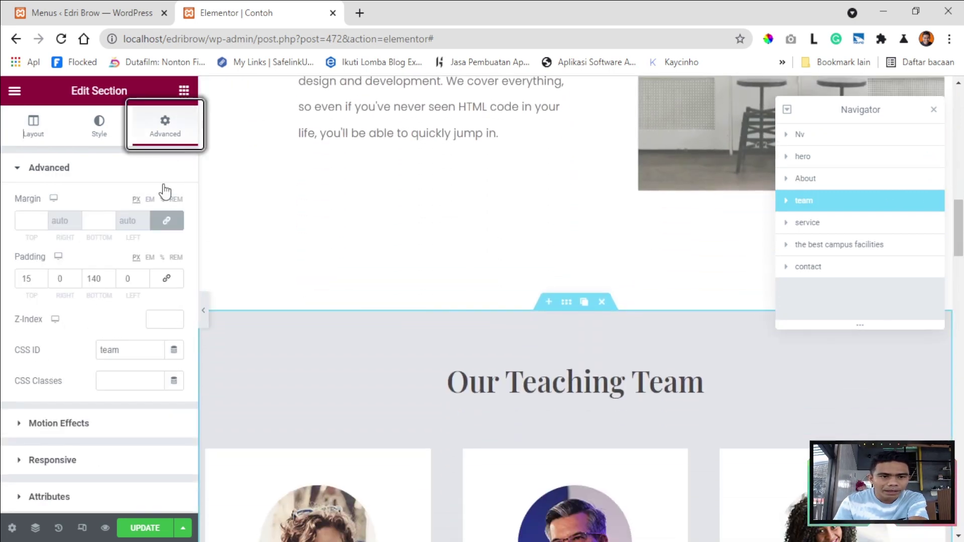
{"action": "scroll", "coordinate": [163, 302], "scroll_direction": "down", "scroll_amount": 2}
{"action": "left_click", "coordinate": [138, 275]}
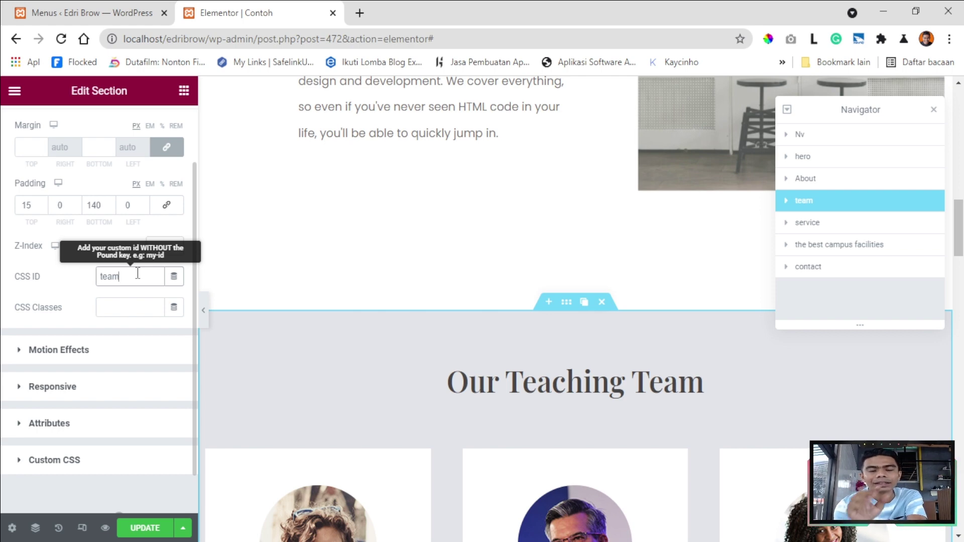
Update the page and review the CSS IDs of the team and hero sections.
{"action": "scroll", "coordinate": [607, 333], "scroll_direction": "down", "scroll_amount": 3}
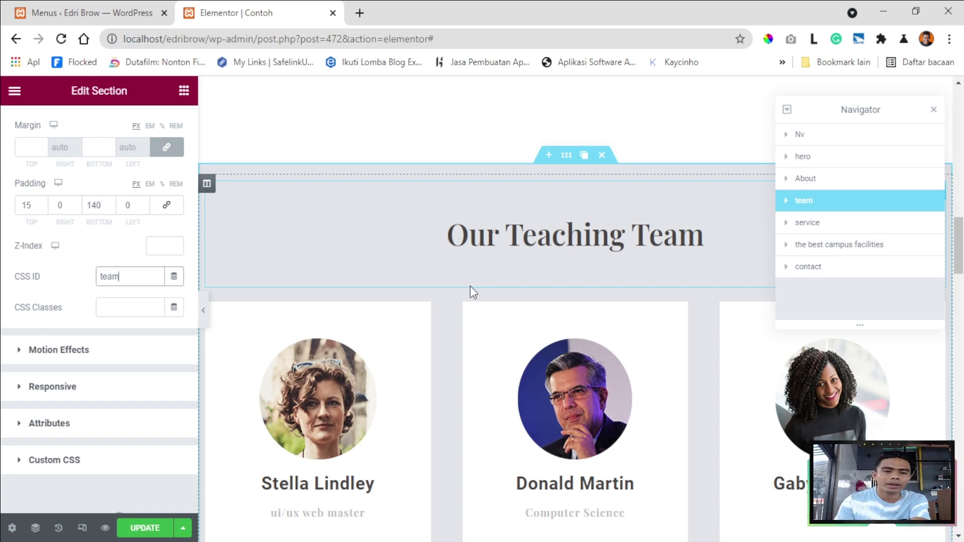
{"action": "left_click", "coordinate": [145, 529]}
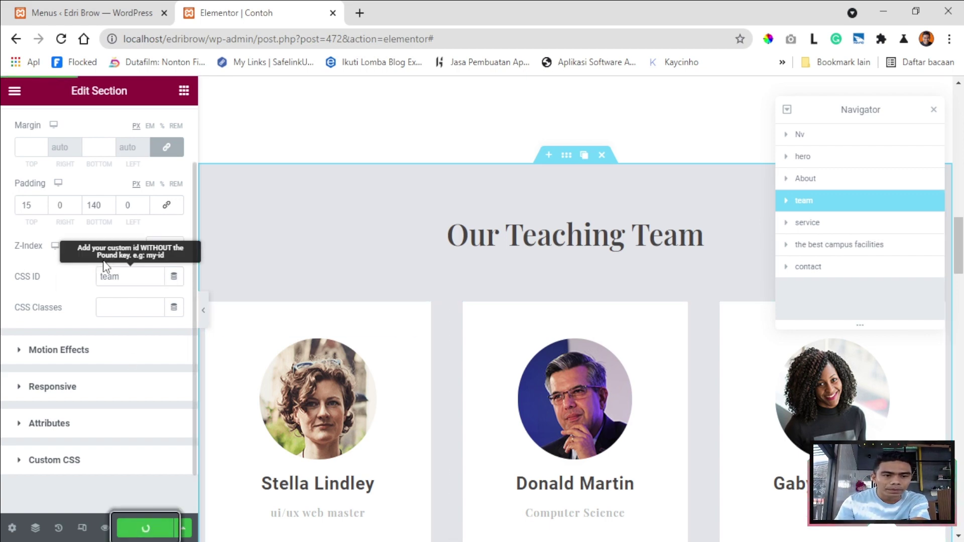
{"action": "left_click", "coordinate": [132, 270]}
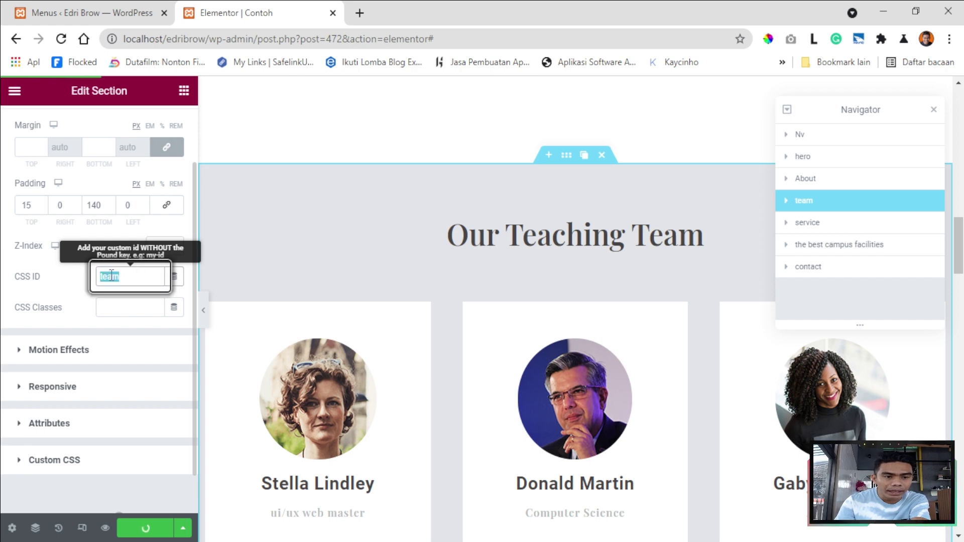
{"action": "left_click", "coordinate": [826, 161]}
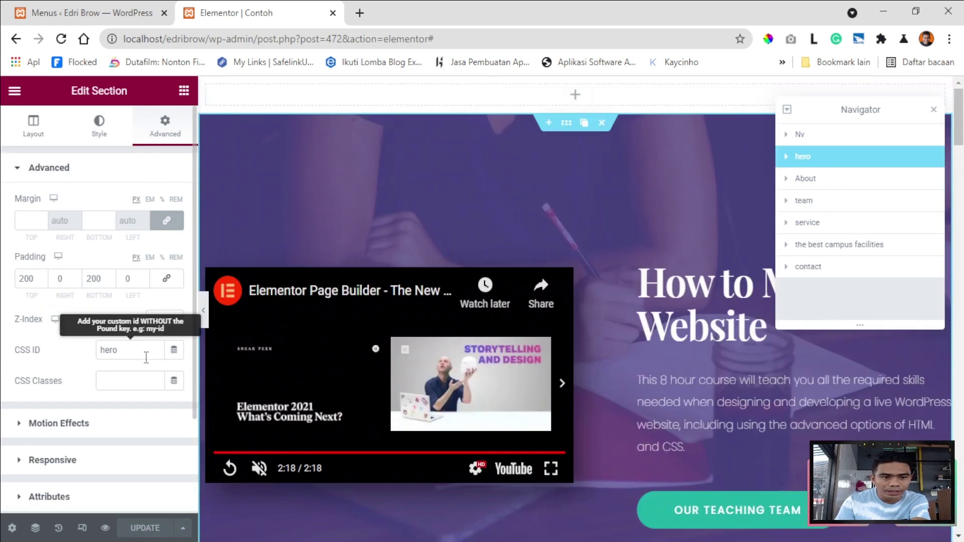
{"action": "double_click", "coordinate": [146, 358]}
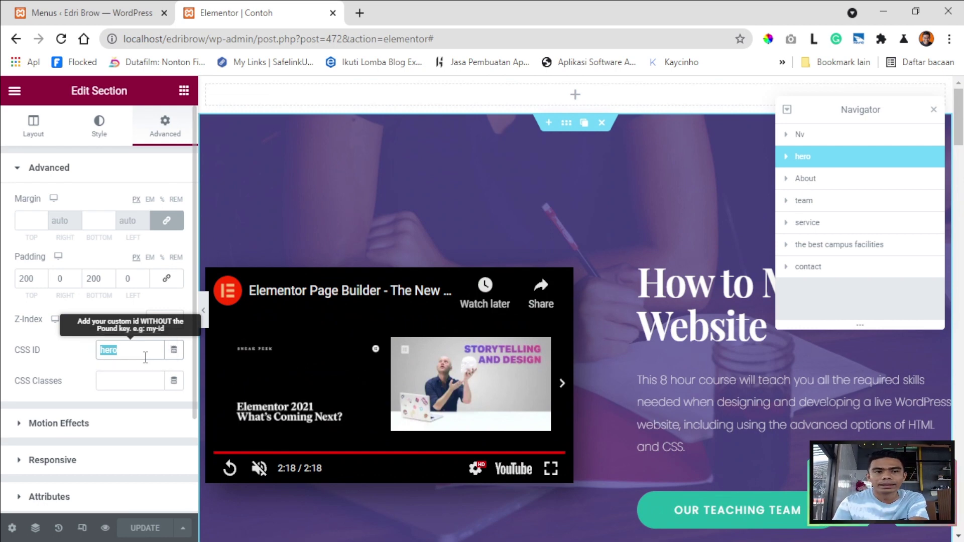
Switch to the WordPress menu editor and add a custom link with URL #hero and link text Home to the achorlink menu.
{"action": "left_click", "coordinate": [86, 7]}
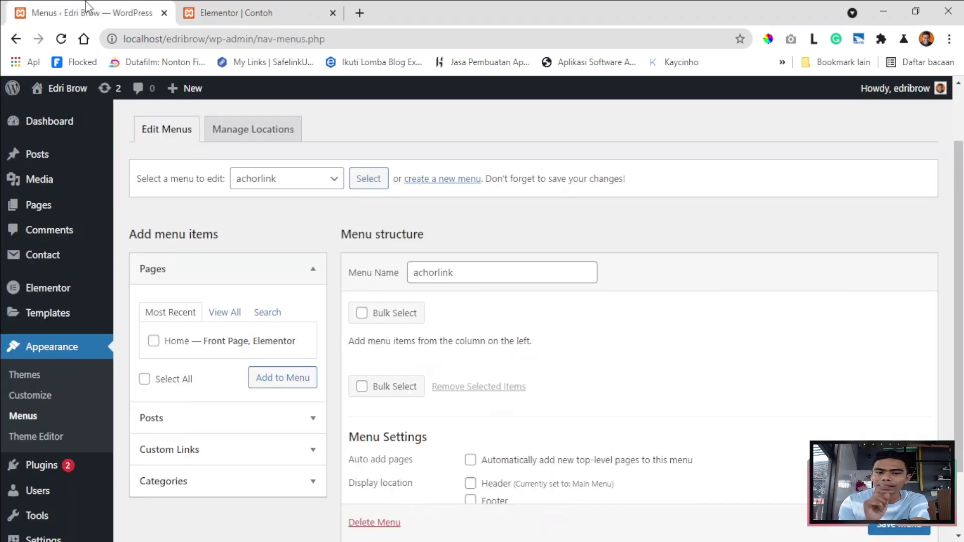
{"action": "scroll", "coordinate": [753, 265], "scroll_direction": "down", "scroll_amount": 2}
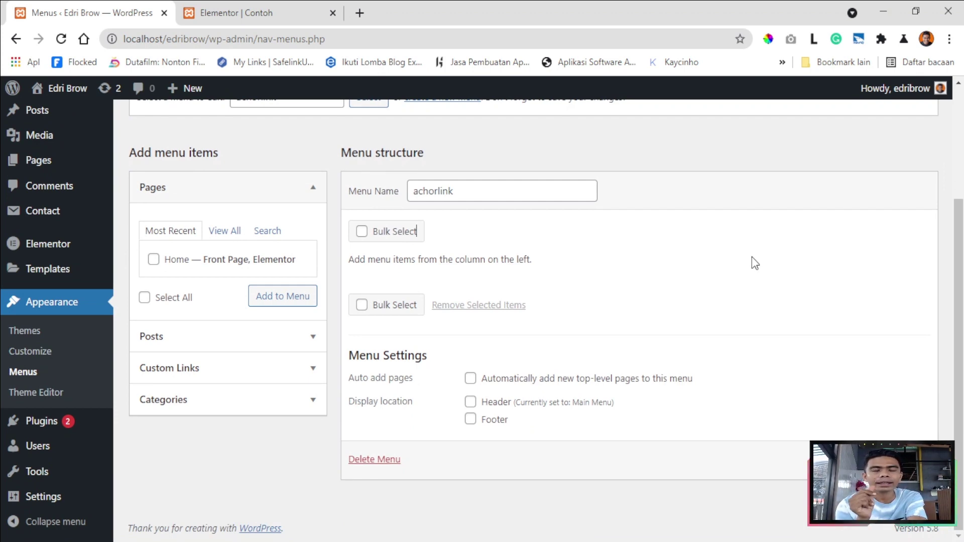
{"action": "left_click", "coordinate": [203, 369]}
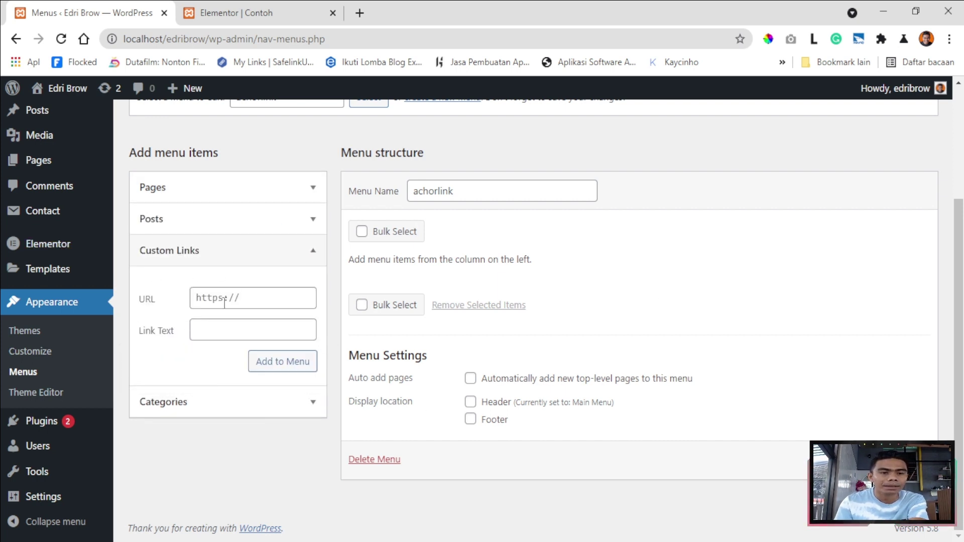
{"action": "left_click", "coordinate": [224, 302]}
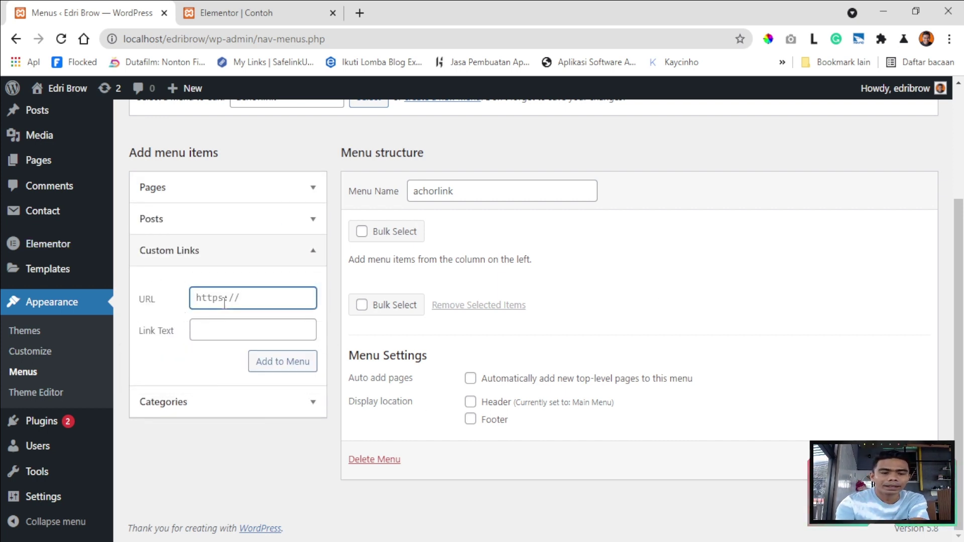
{"action": "key", "text": "ctrl+a"}
{"action": "type", "text": "#"}
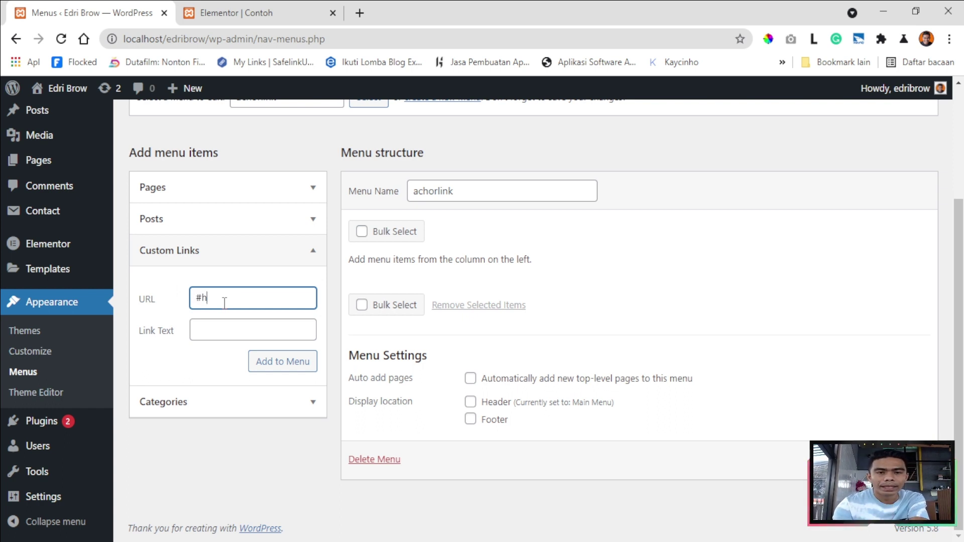
{"action": "left_click", "coordinate": [217, 330]}
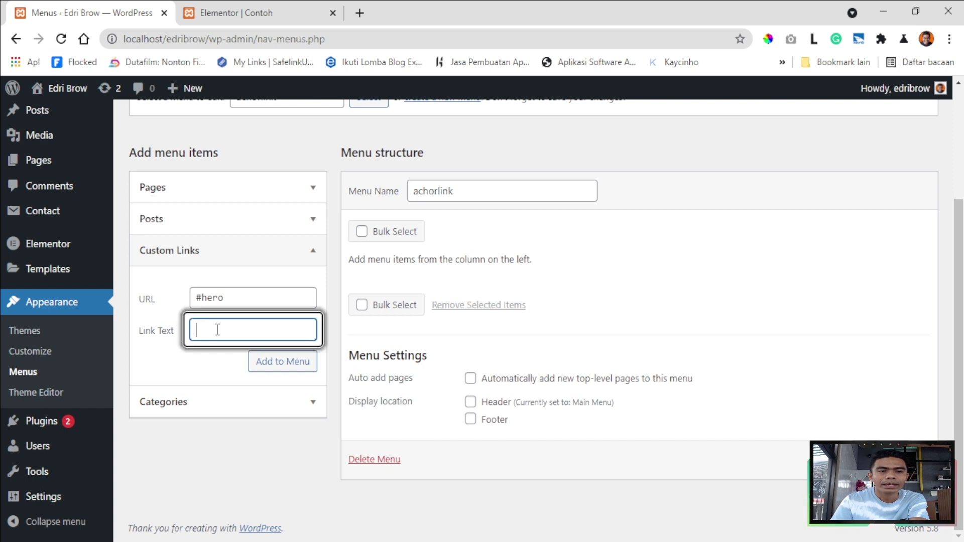
{"action": "type", "text": "Home"}
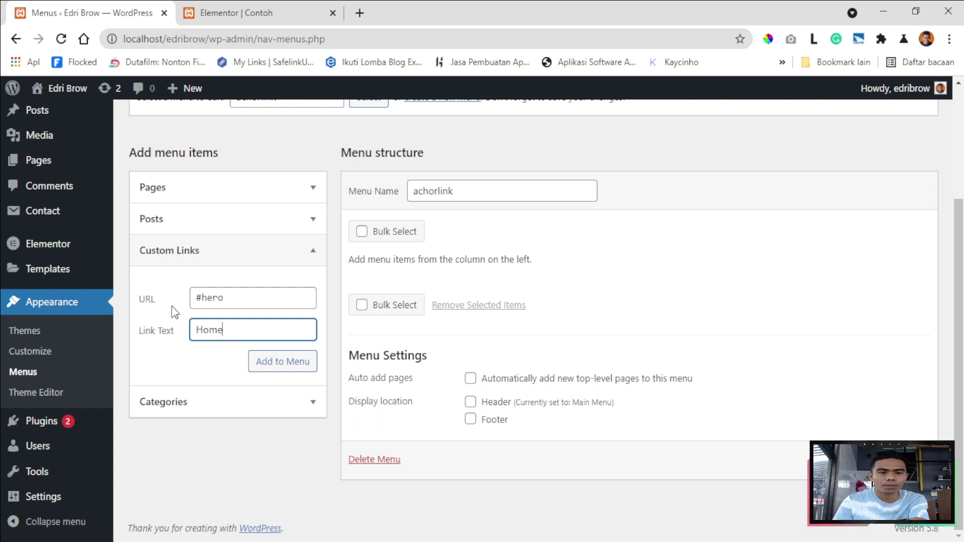
{"action": "left_click", "coordinate": [289, 376]}
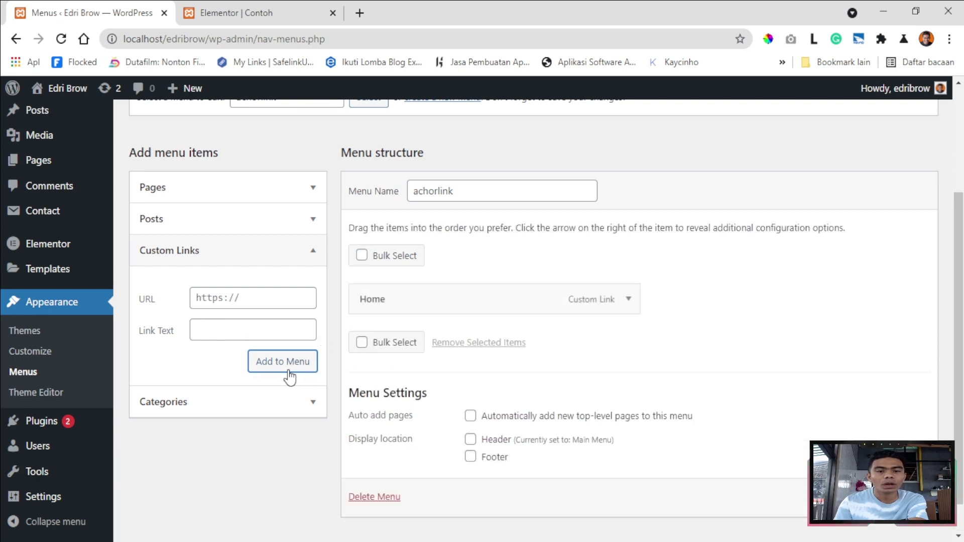
Recheck the hero section's CSS ID in the Elementor editor, and add a custom link with URL #about to the achorlink menu.
{"action": "left_click", "coordinate": [236, 9]}
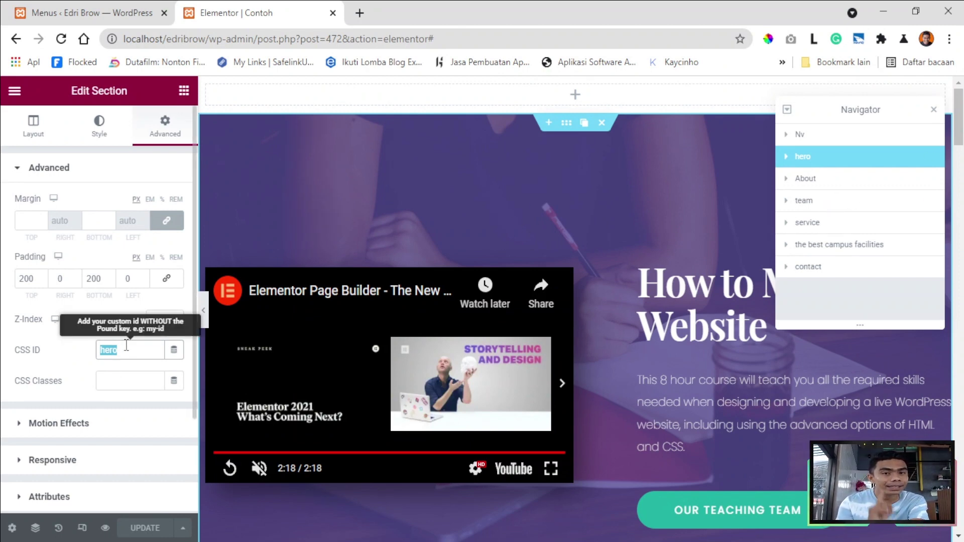
{"action": "left_click", "coordinate": [73, 7]}
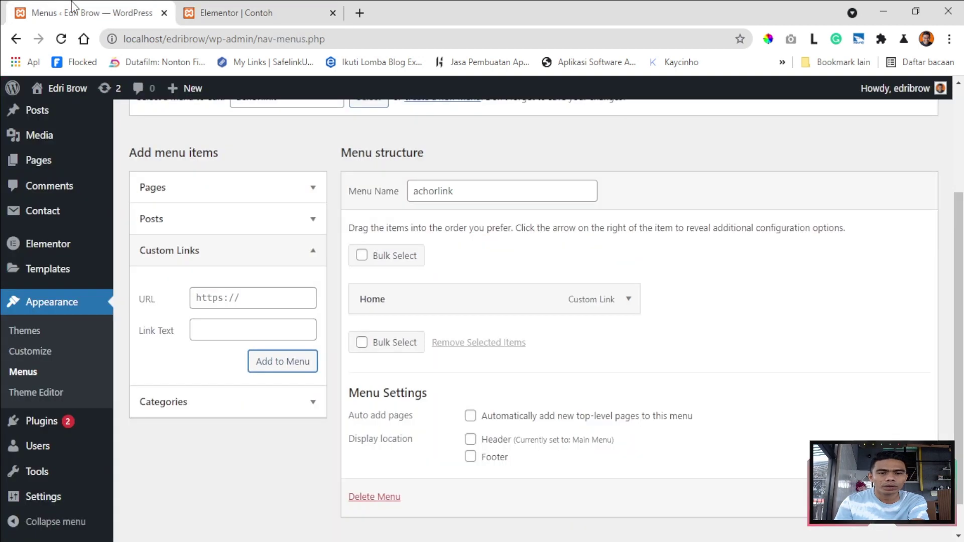
{"action": "left_click", "coordinate": [229, 300]}
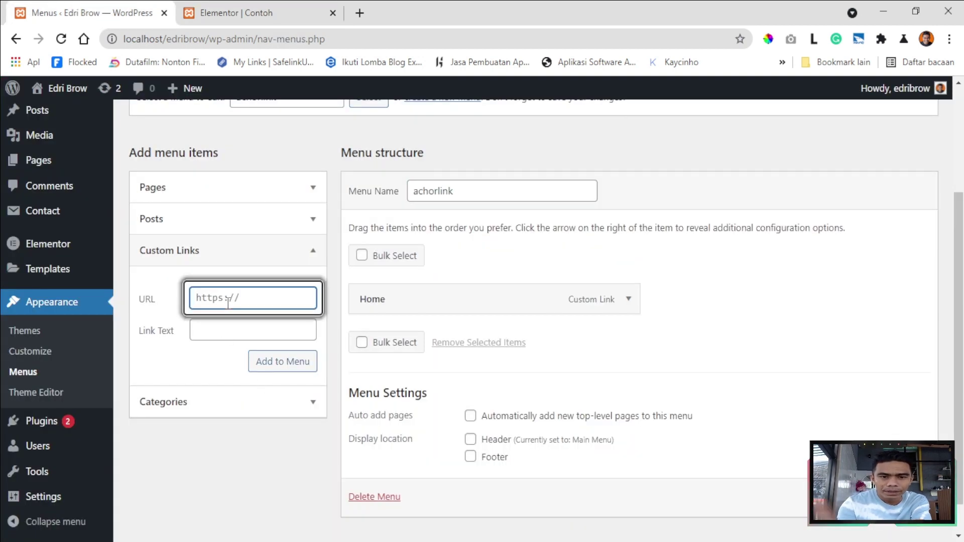
{"action": "key", "text": "ctrl+a"}
{"action": "type", "text": "#"}
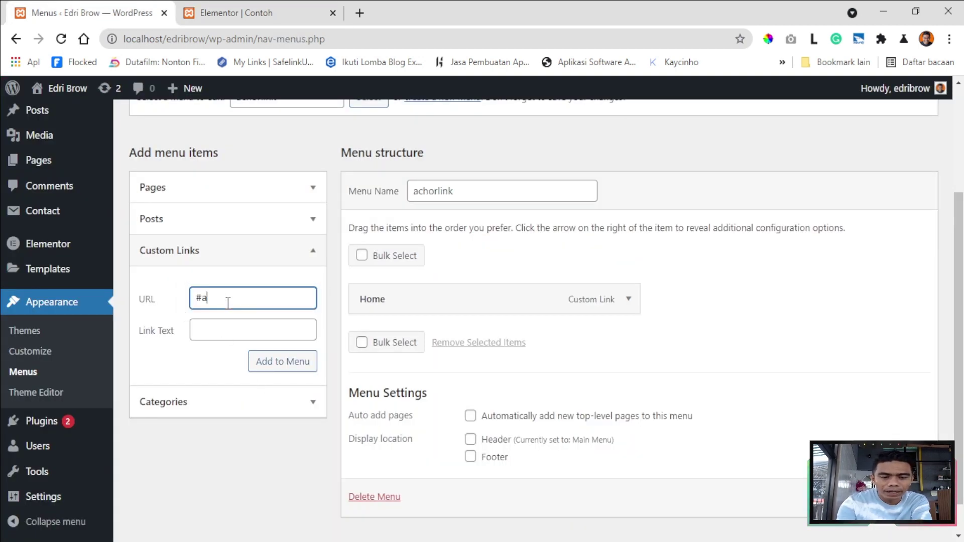
{"action": "type", "text": "about"}
{"action": "left_click", "coordinate": [298, 371]}
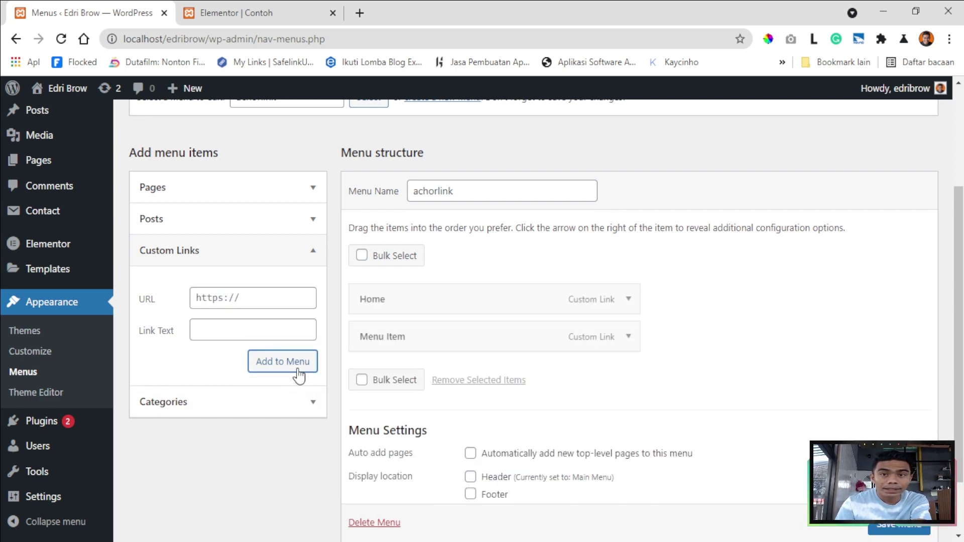
Set the #about item's navigation label to About and fill in a new custom link with URL #team and link text Team.
{"action": "left_click", "coordinate": [271, 306]}
{"action": "type", "text": "#"}
{"action": "left_click", "coordinate": [629, 336]}
{"action": "triple_click", "coordinate": [432, 432]}
{"action": "type", "text": "About"}
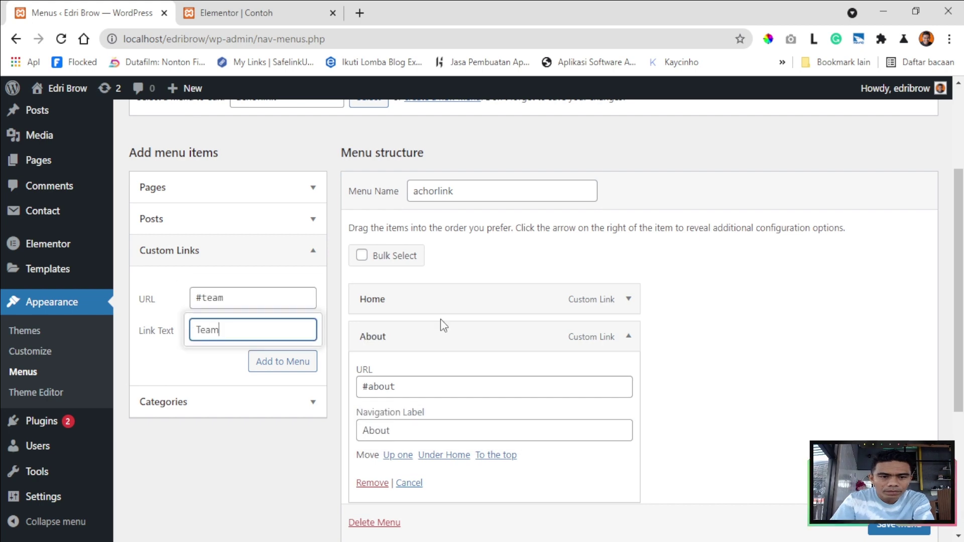
Add the Team link to the menu, followed by a custom link with URL #service and link text Service.
{"action": "type", "text": "#service"}
{"action": "left_click", "coordinate": [248, 327]}
{"action": "type", "text": "Service"}
{"action": "left_click", "coordinate": [280, 362]}
Add a custom link with URL #contact and link text Contact to the menu.
{"action": "left_click", "coordinate": [247, 300]}
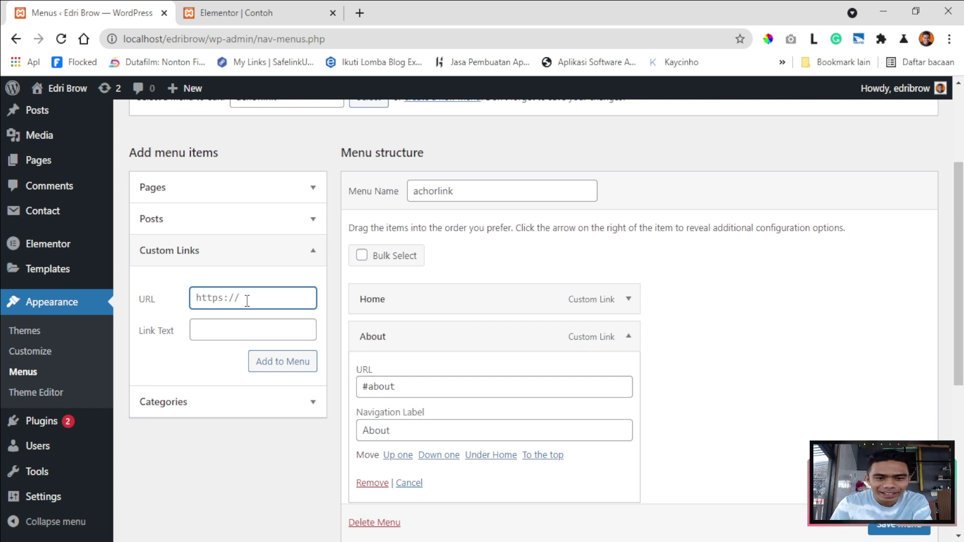
{"action": "scroll", "coordinate": [557, 380], "scroll_direction": "down", "scroll_amount": 3}
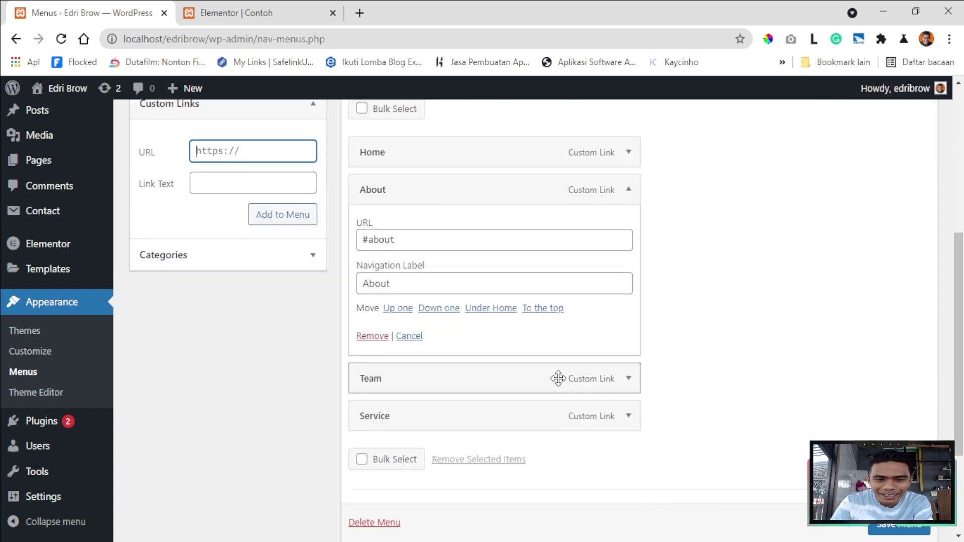
{"action": "scroll", "coordinate": [241, 414], "scroll_direction": "up", "scroll_amount": 2}
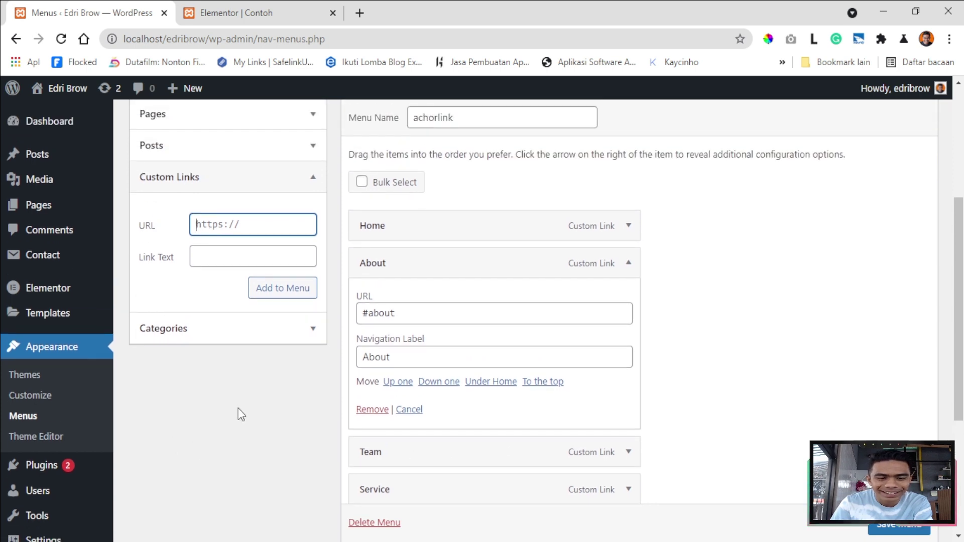
{"action": "type", "text": "#contact"}
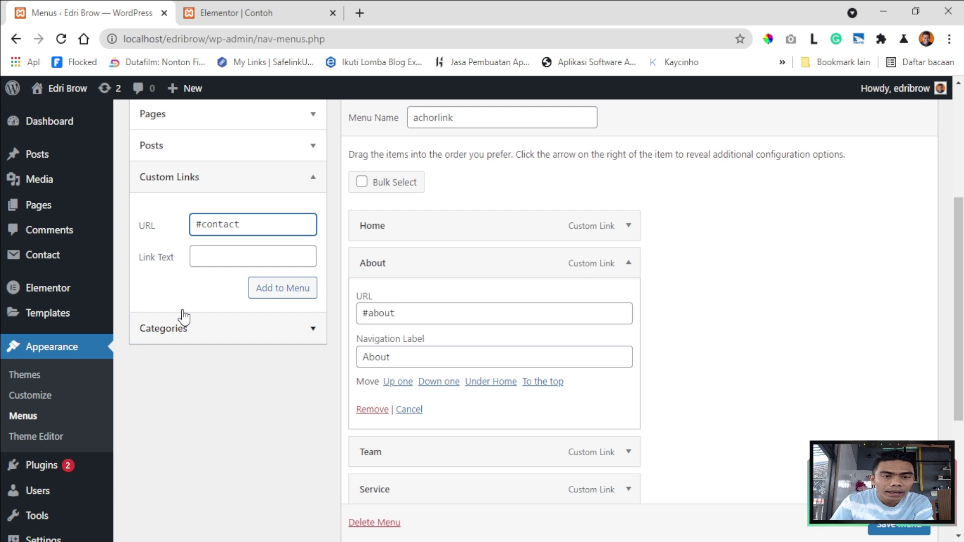
{"action": "left_click", "coordinate": [220, 257]}
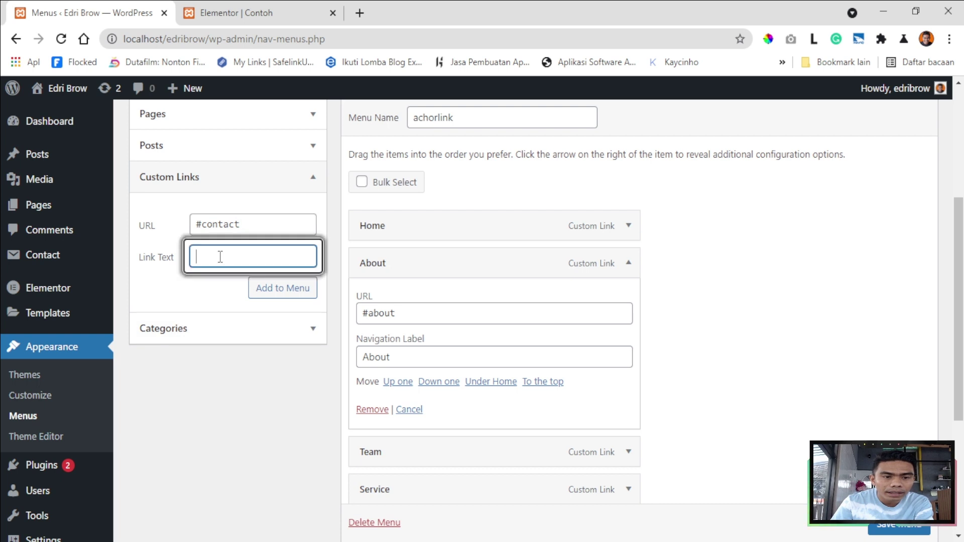
{"action": "type", "text": "Cntc"}
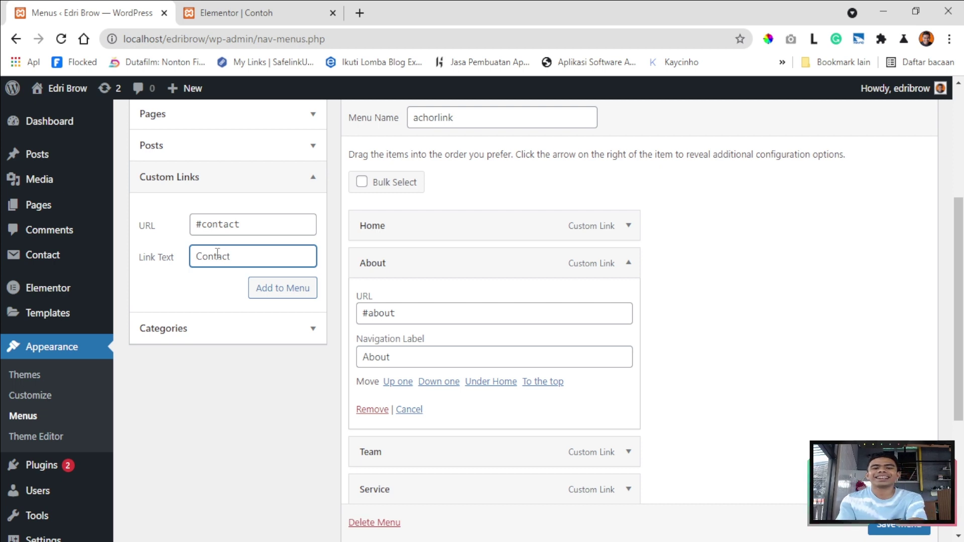
{"action": "left_click", "coordinate": [267, 296]}
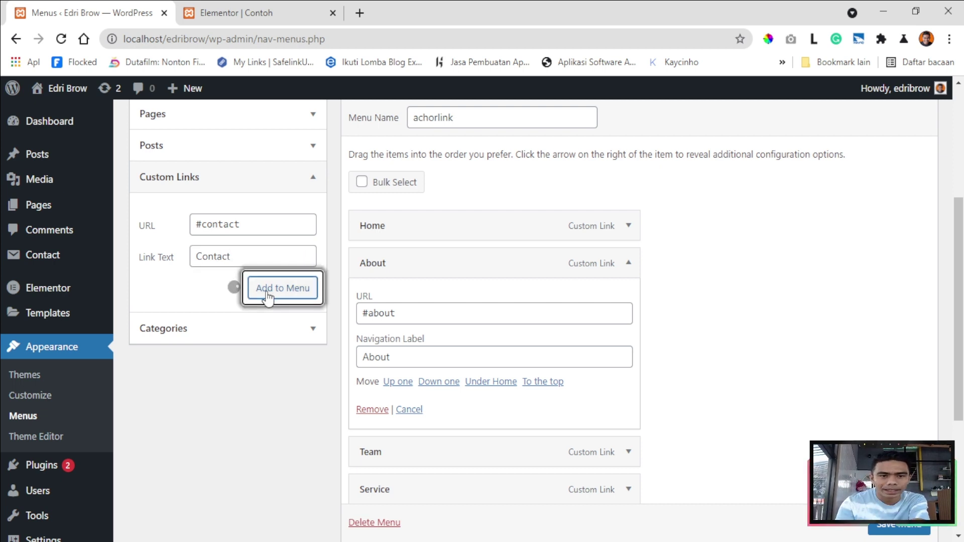
Collapse the About item's settings and save the achorlink menu.
{"action": "scroll", "coordinate": [928, 270], "scroll_direction": "down", "scroll_amount": 2}
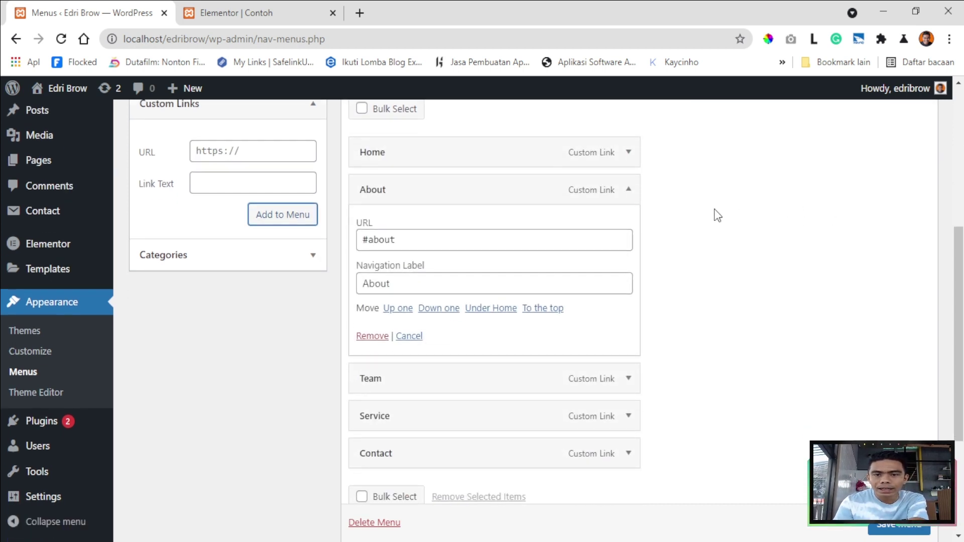
{"action": "left_click", "coordinate": [628, 190]}
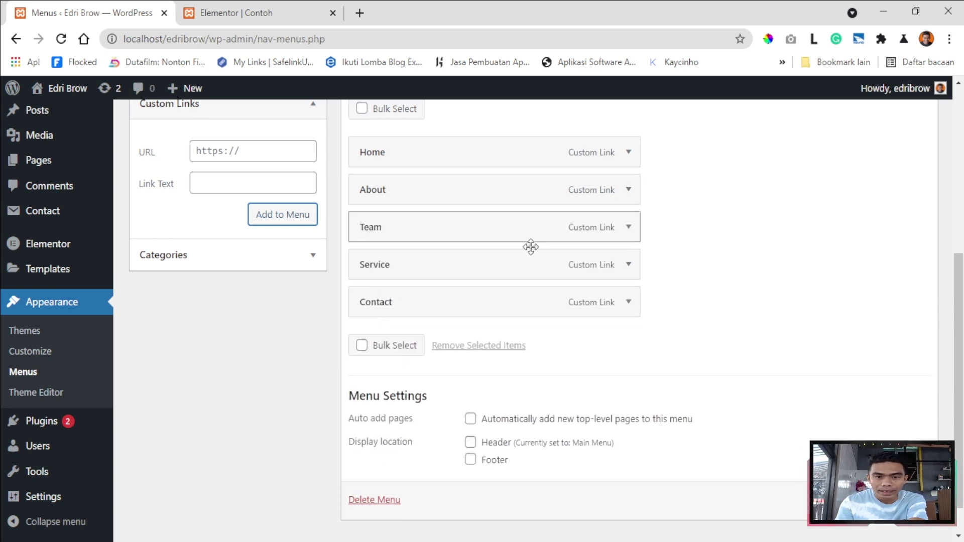
{"action": "scroll", "coordinate": [546, 311], "scroll_direction": "down", "scroll_amount": 1}
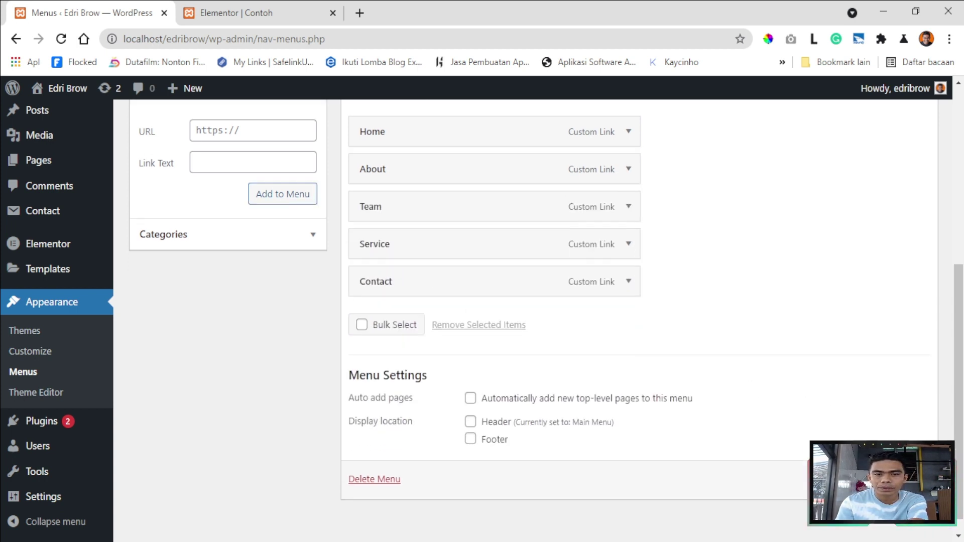
{"action": "left_click", "coordinate": [904, 479]}
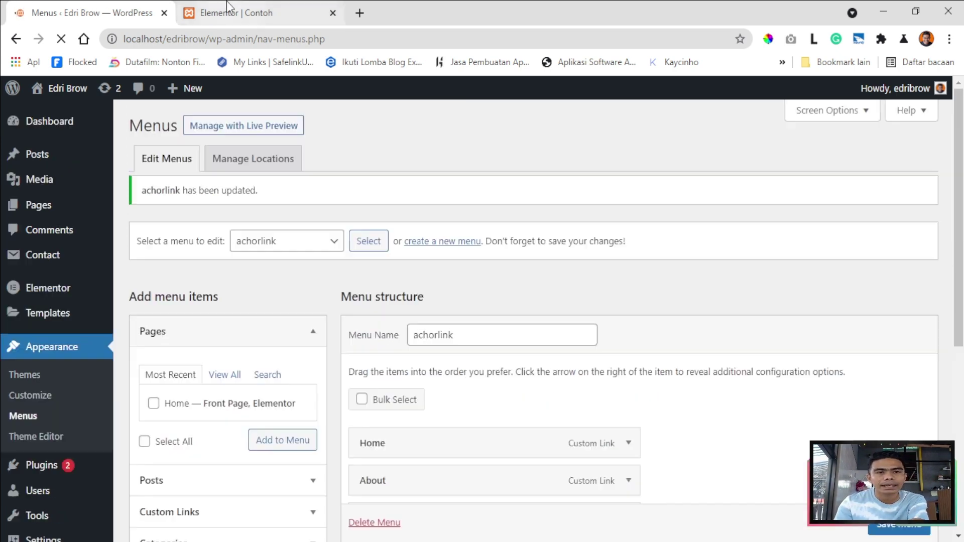
Switch to the Elementor editor, search the widgets for menu and place a Nav Menu widget in the empty Nv section.
{"action": "left_click", "coordinate": [229, 10]}
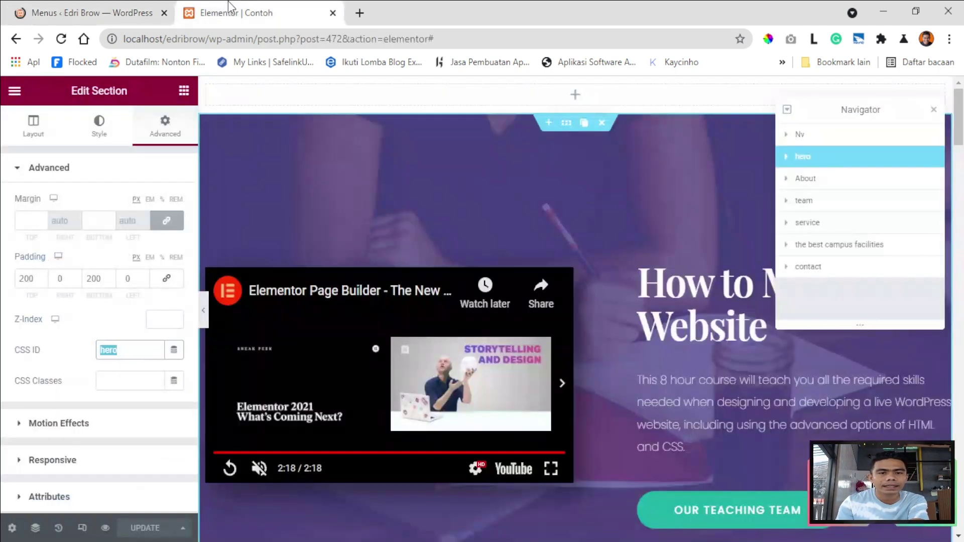
{"action": "left_click", "coordinate": [71, 10]}
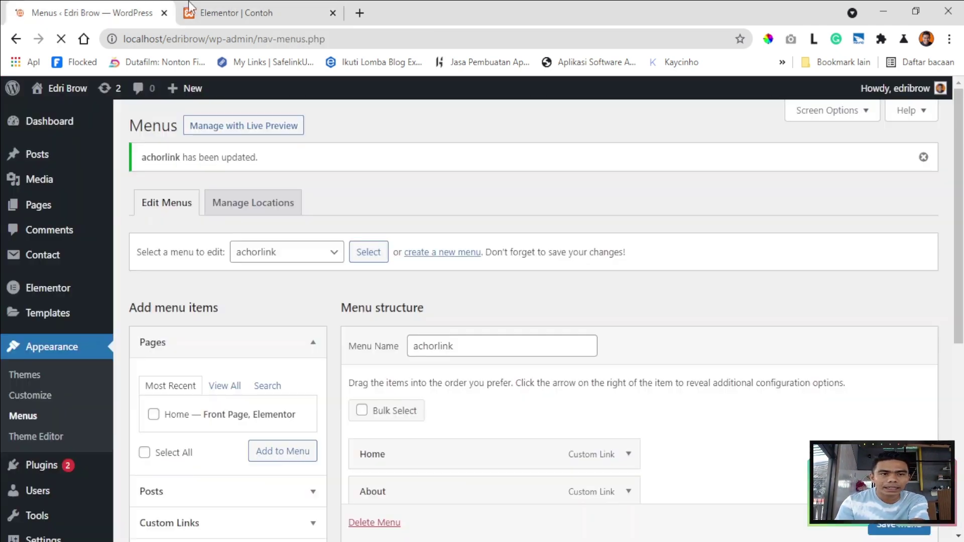
{"action": "left_click", "coordinate": [190, 9]}
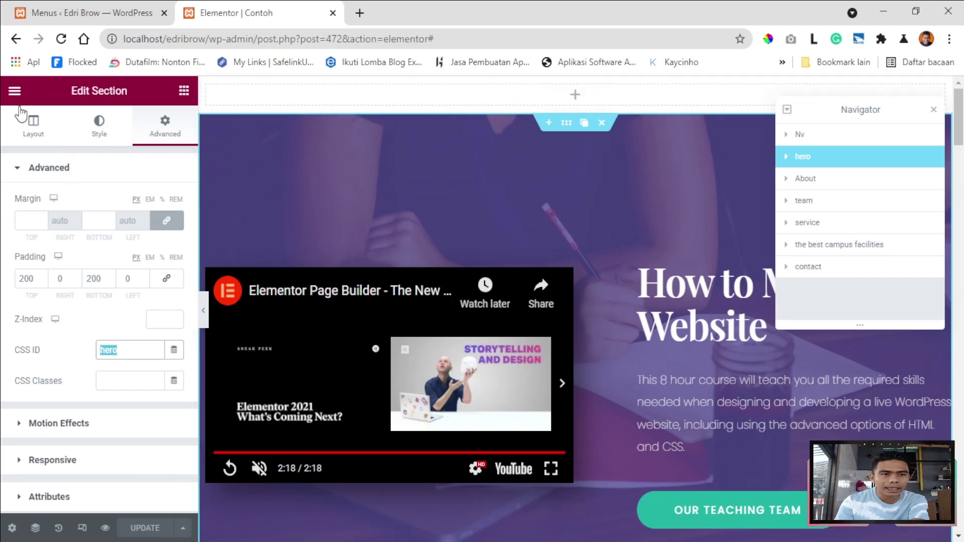
{"action": "left_click", "coordinate": [184, 91]}
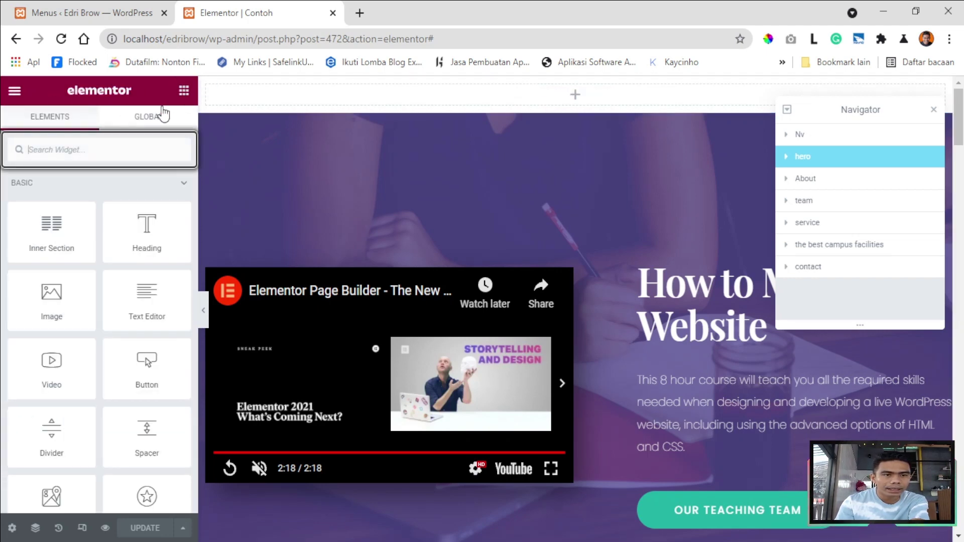
{"action": "type", "text": "menu"}
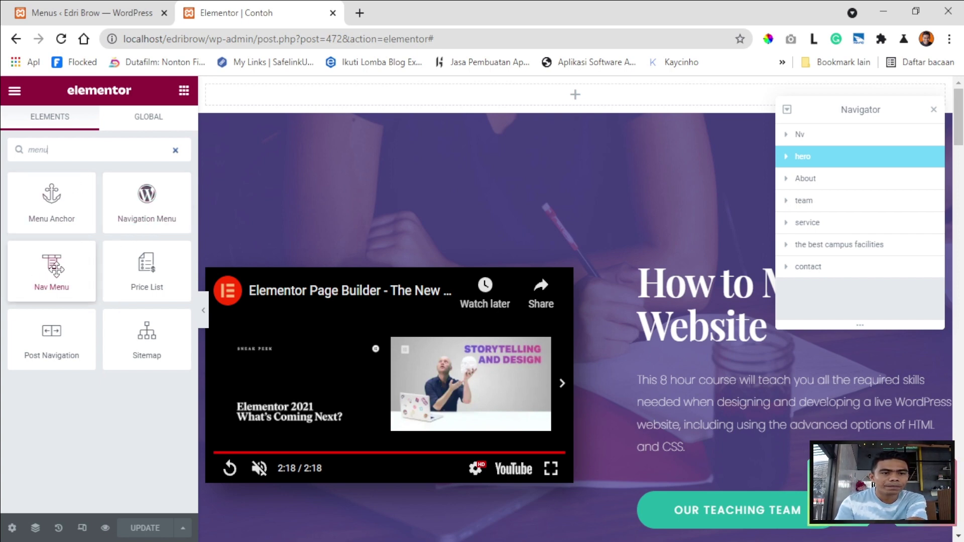
{"action": "left_click_drag", "start_coordinate": [56, 268], "coordinate": [565, 86]}
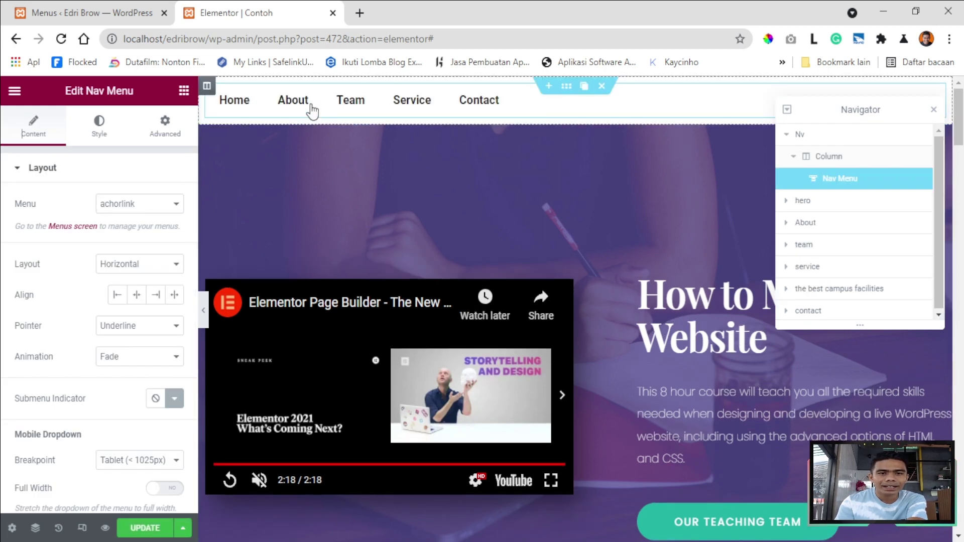
Close the Navigator, align the nav menu to the center and update the page.
{"action": "left_click", "coordinate": [934, 110]}
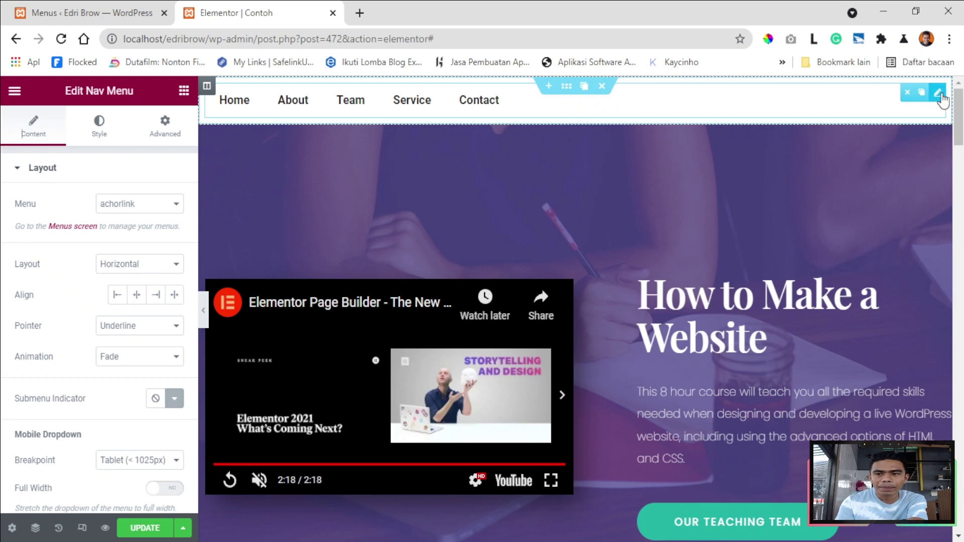
{"action": "left_click", "coordinate": [136, 294]}
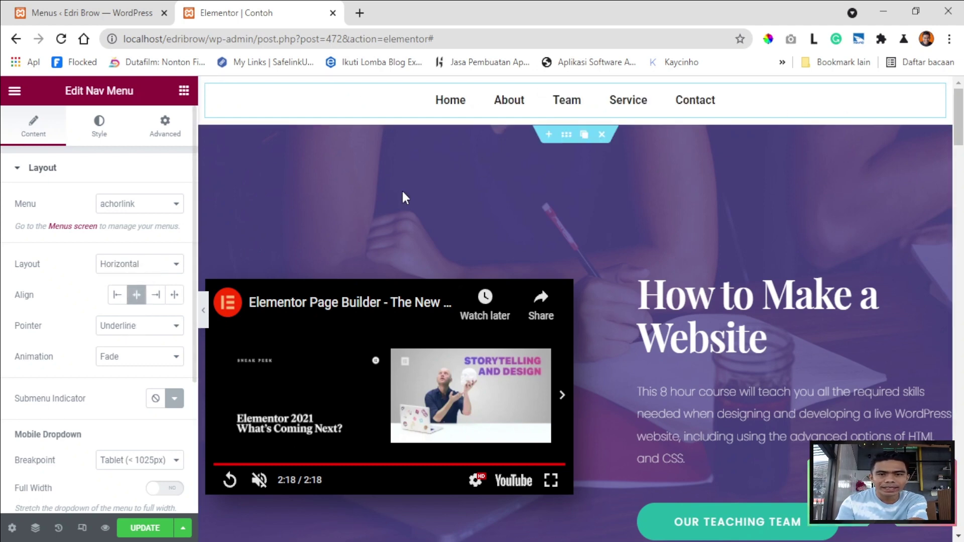
{"action": "left_click", "coordinate": [137, 528]}
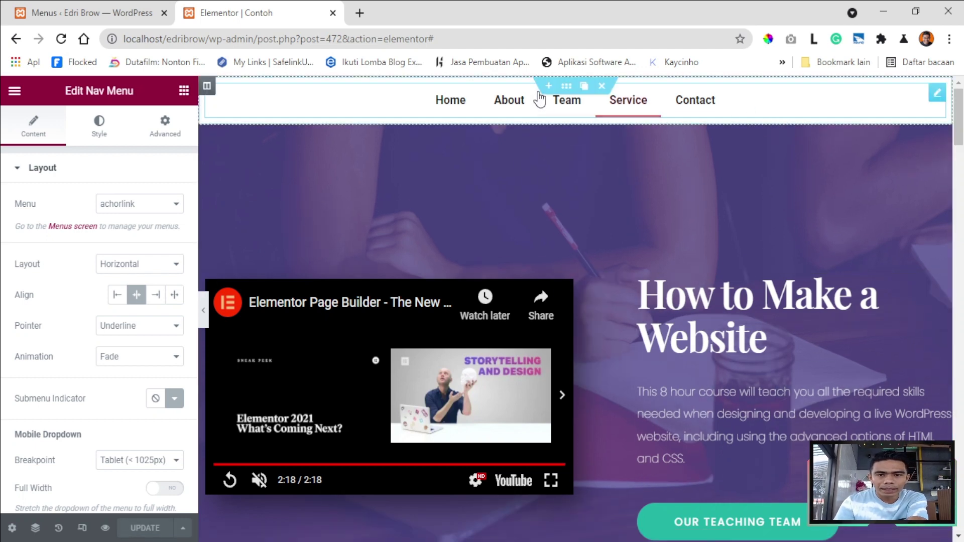
Give the navigation section a classic background in the global White color.
{"action": "left_click", "coordinate": [566, 87]}
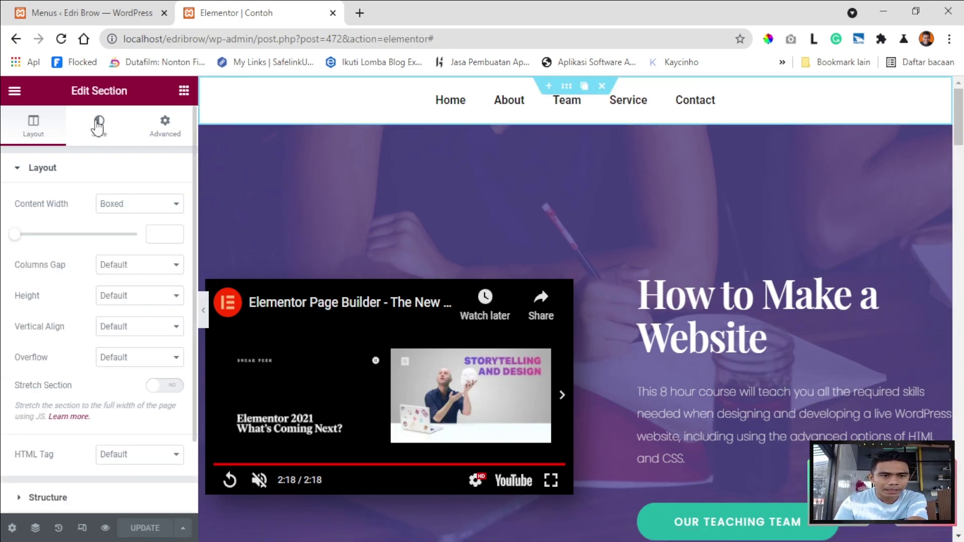
{"action": "left_click", "coordinate": [99, 124]}
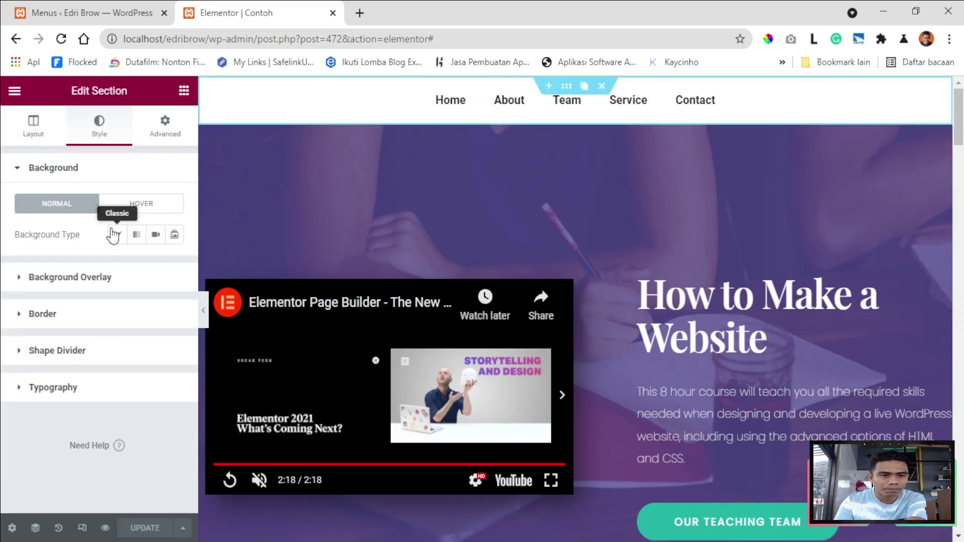
{"action": "left_click", "coordinate": [155, 265]}
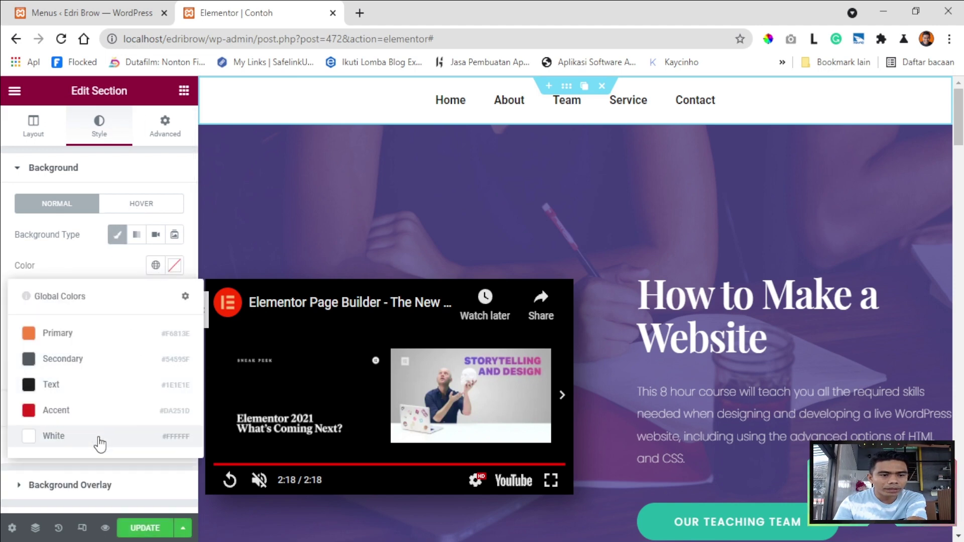
{"action": "left_click", "coordinate": [99, 440]}
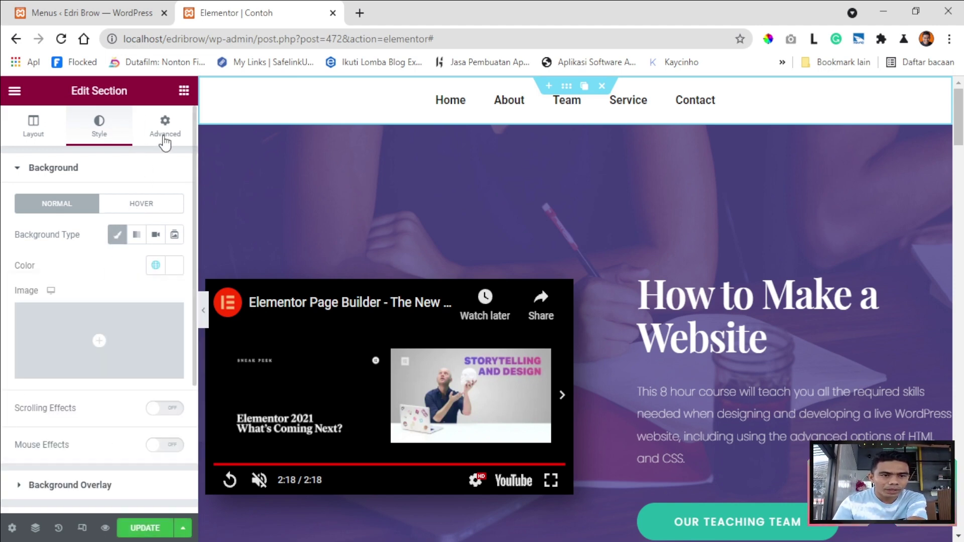
Set the navigation section's Sticky motion effect to Top, update the page and check the header while moving down the page.
{"action": "left_click", "coordinate": [161, 135]}
{"action": "scroll", "coordinate": [83, 369], "scroll_direction": "down", "scroll_amount": 3}
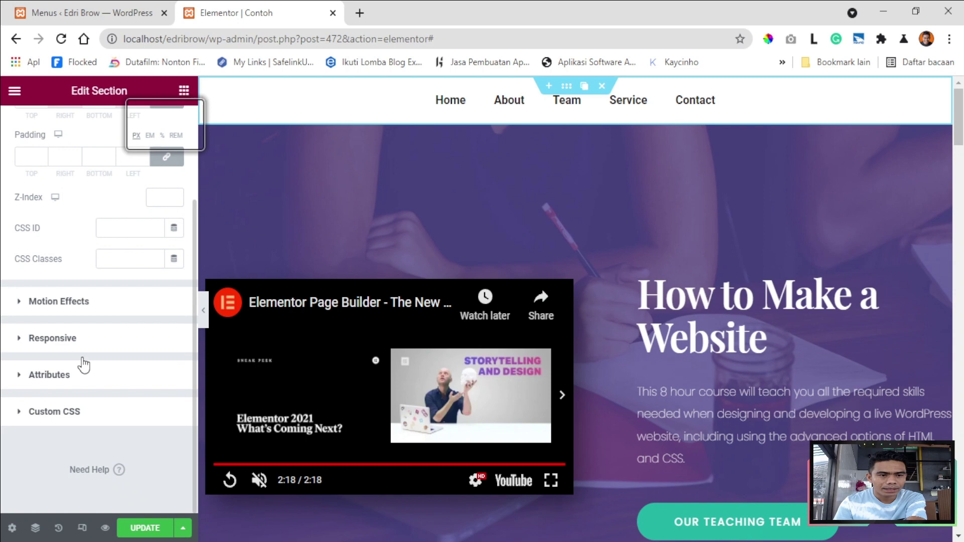
{"action": "left_click", "coordinate": [82, 300]}
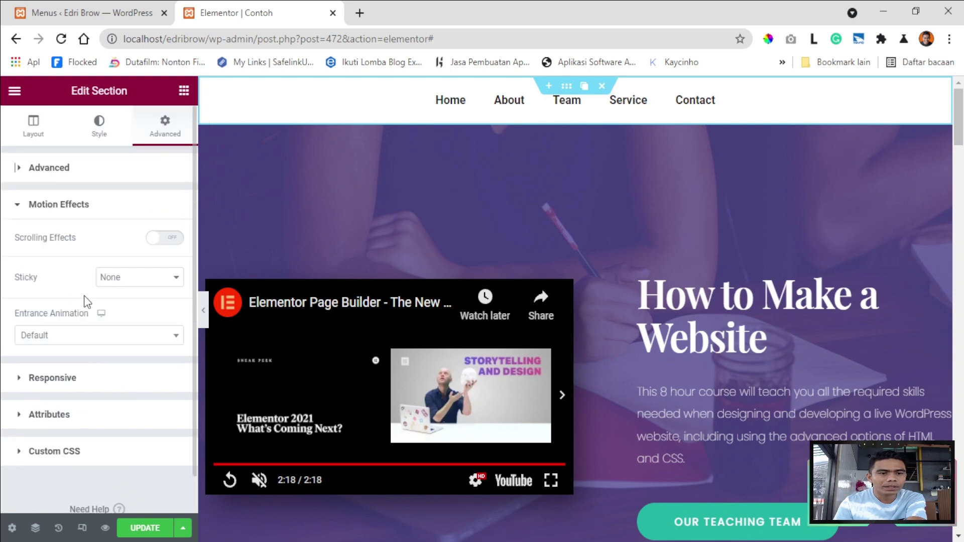
{"action": "left_click", "coordinate": [126, 309]}
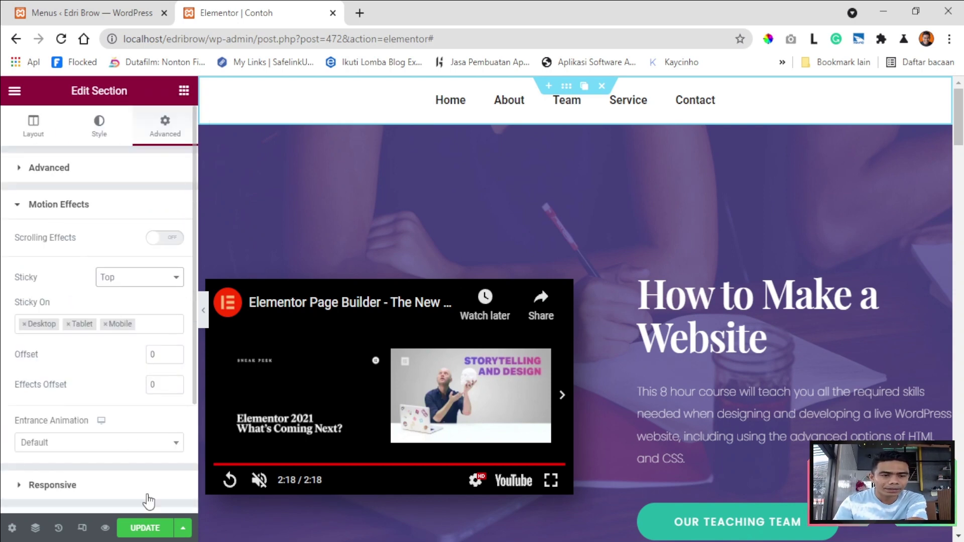
{"action": "left_click", "coordinate": [145, 529]}
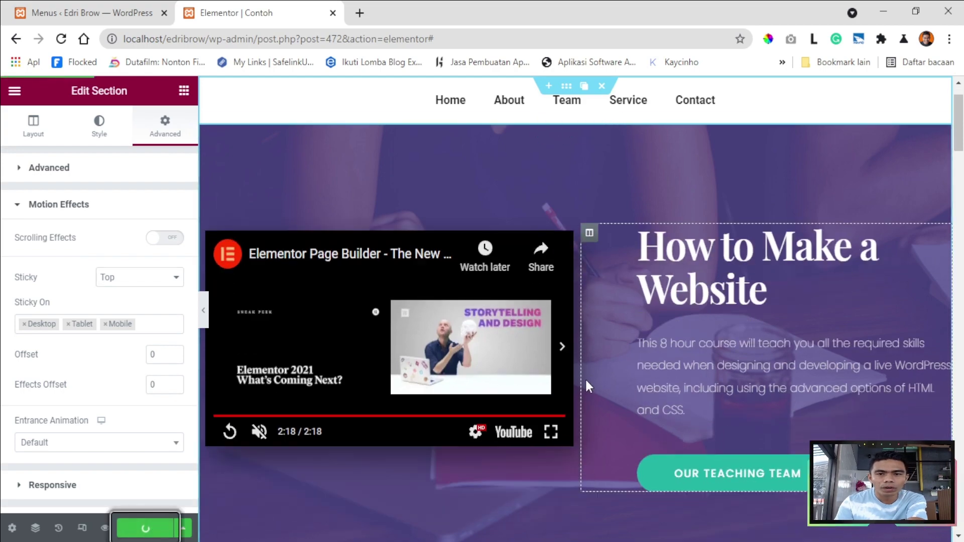
{"action": "scroll", "coordinate": [586, 377], "scroll_direction": "down", "scroll_amount": 6}
{"action": "scroll", "coordinate": [586, 380], "scroll_direction": "down", "scroll_amount": 3}
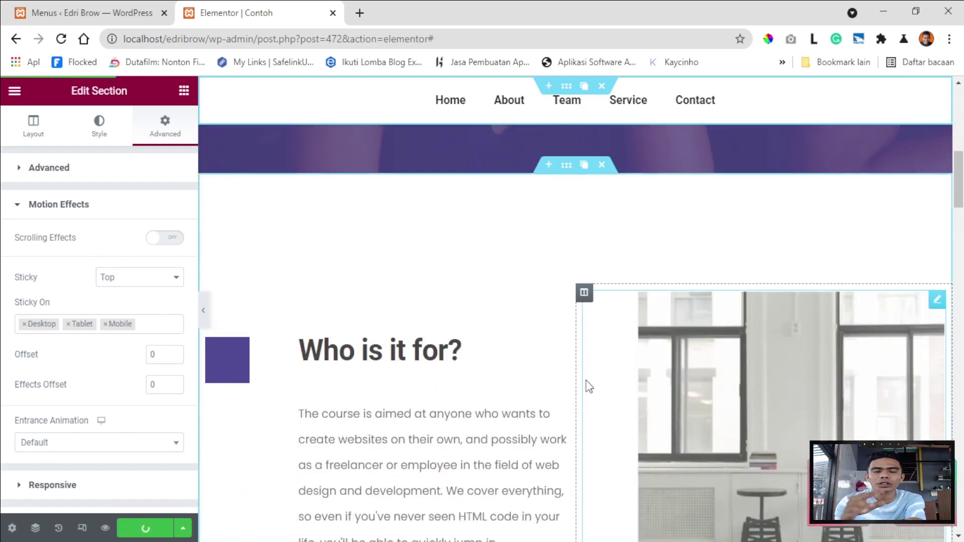
{"action": "scroll", "coordinate": [588, 385], "scroll_direction": "up", "scroll_amount": 8}
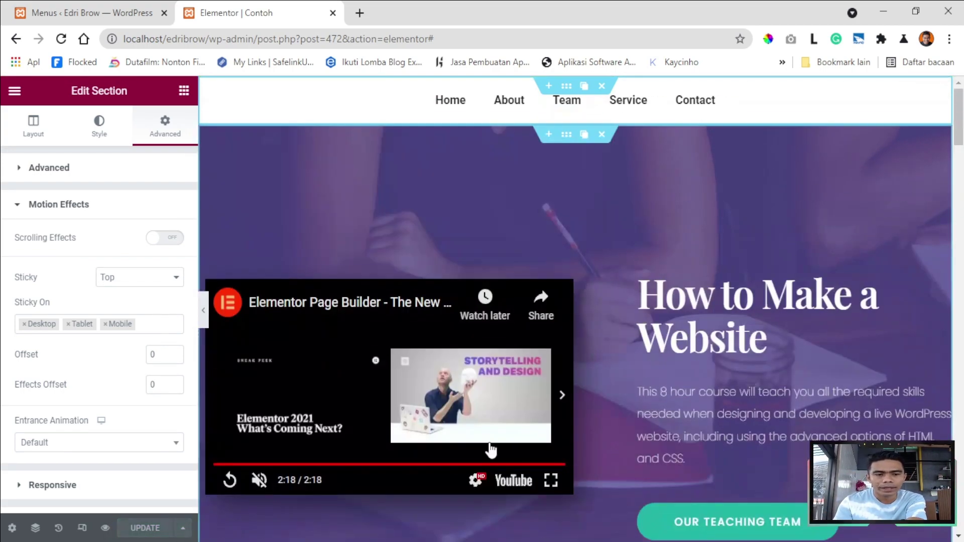
Preview the page in a new tab and test the Home, About, Team, Service and Contact menu links.
{"action": "left_click", "coordinate": [105, 527]}
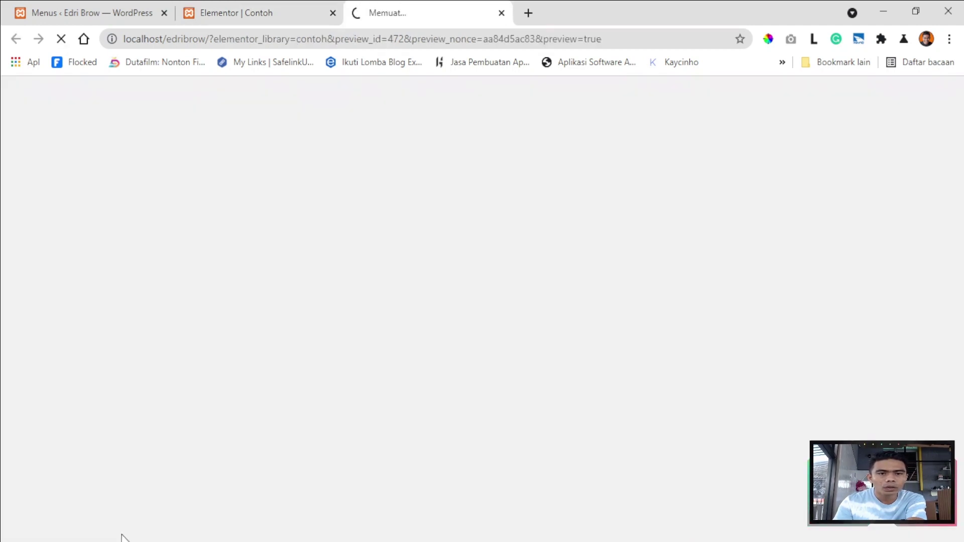
{"action": "left_click", "coordinate": [304, 10]}
{"action": "left_click", "coordinate": [382, 13]}
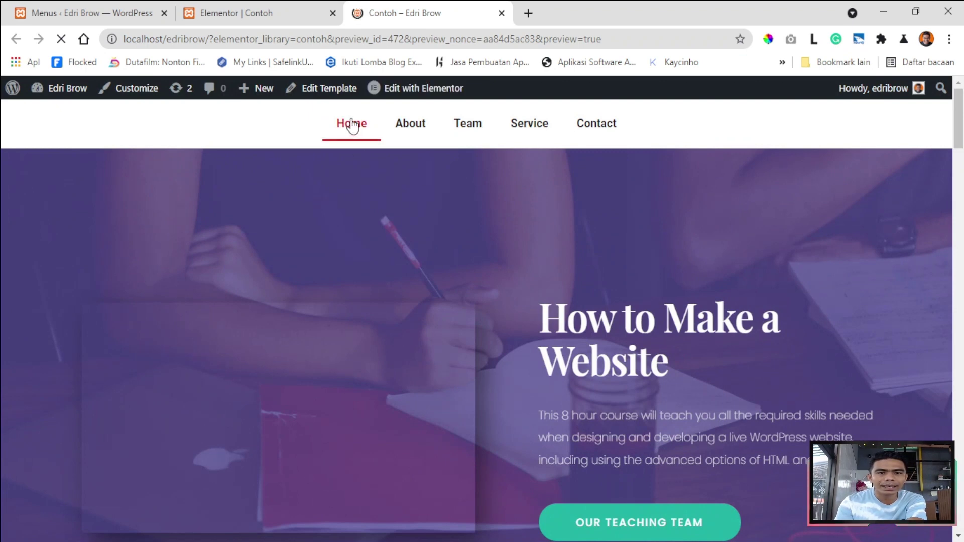
{"action": "left_click", "coordinate": [353, 126]}
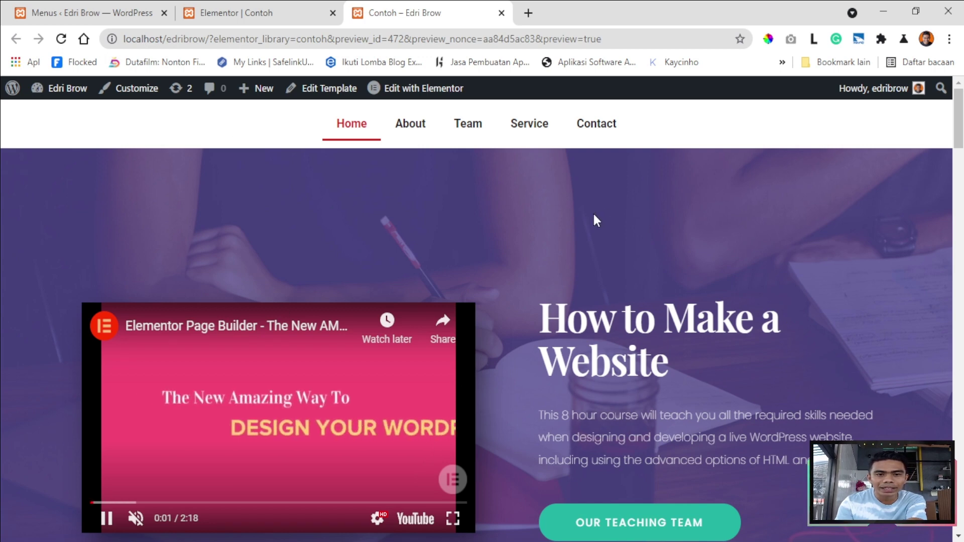
{"action": "left_click", "coordinate": [409, 123]}
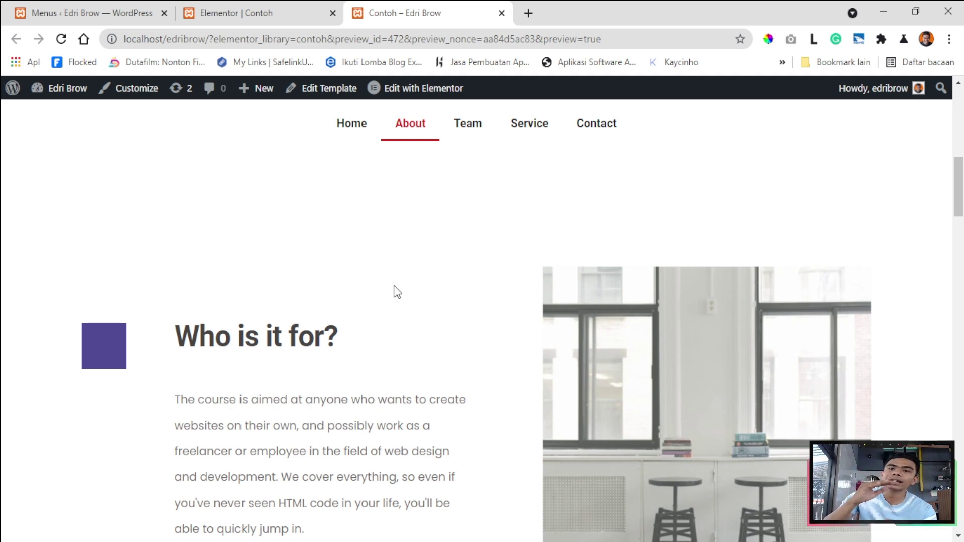
{"action": "left_click", "coordinate": [467, 123]}
{"action": "left_click", "coordinate": [553, 127]}
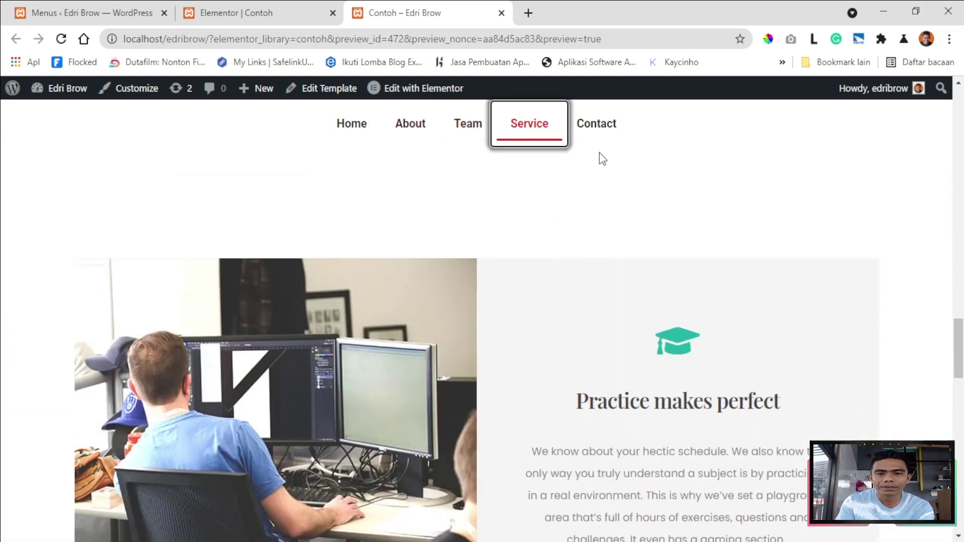
{"action": "left_click", "coordinate": [605, 135]}
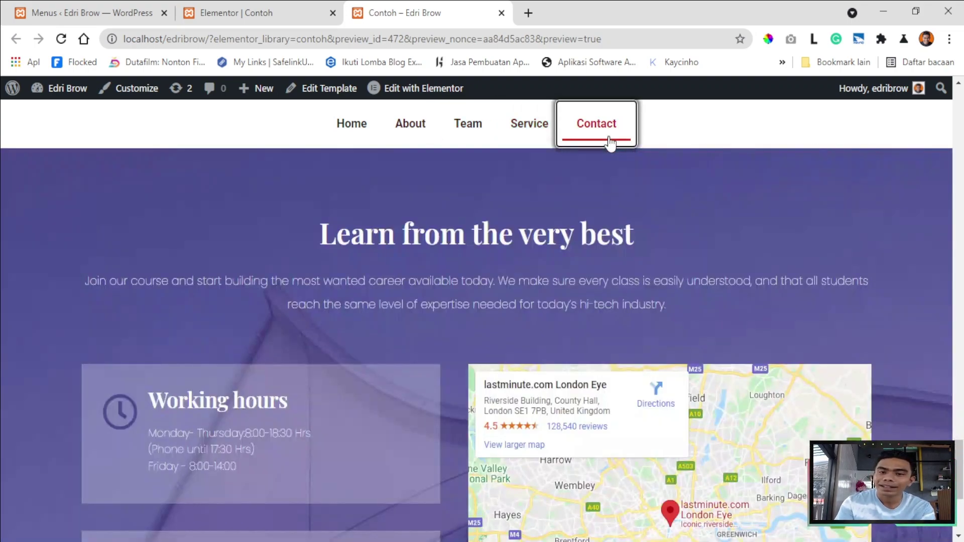